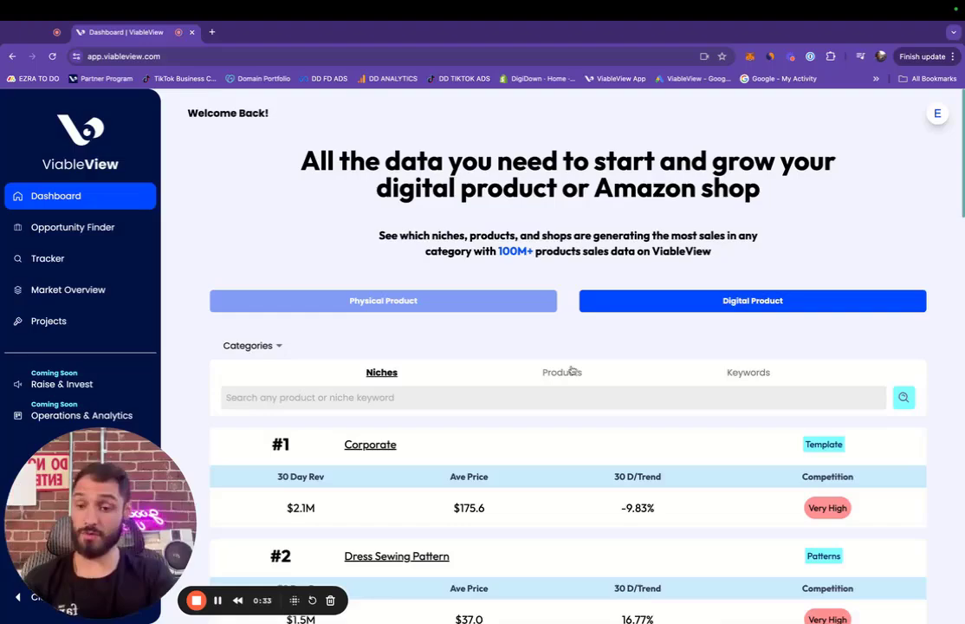
Switch the dashboard from digital to Physical Product niches and show the ranked Products list
scroll(236, 188, down, 1)
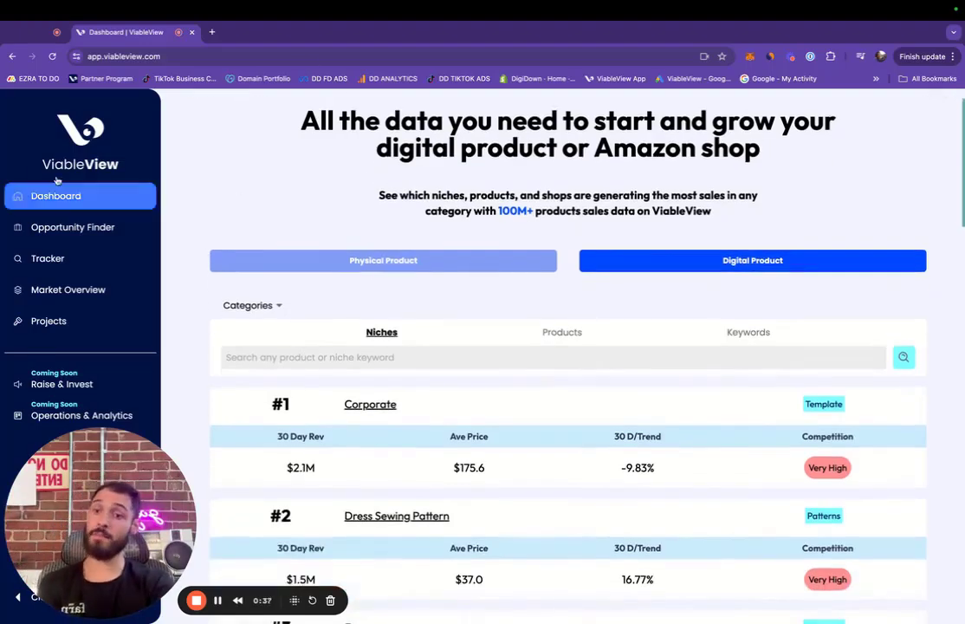
scroll(507, 319, down, 1)
scroll(508, 320, down, 7)
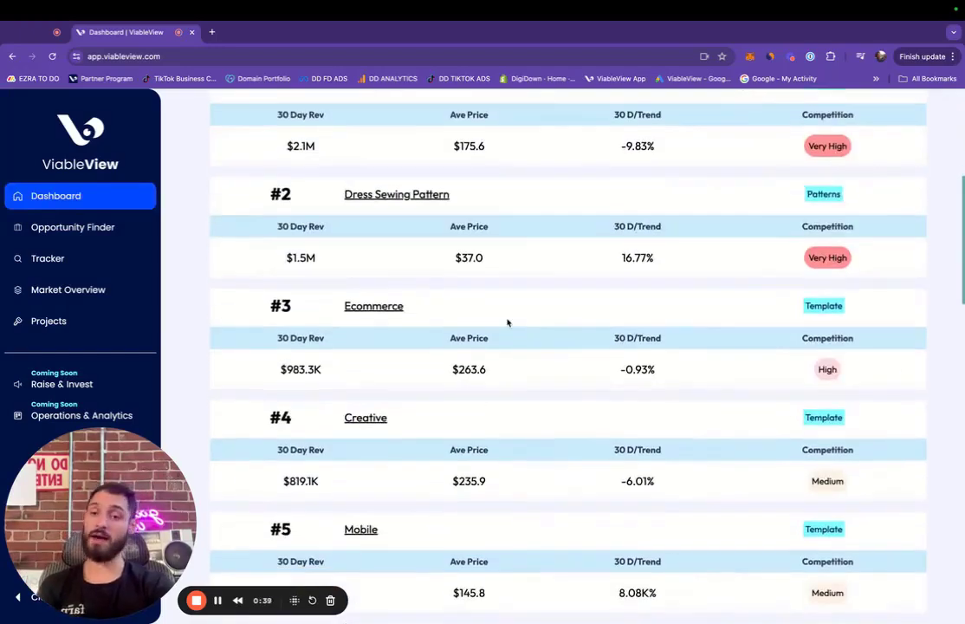
scroll(508, 321, up, 5)
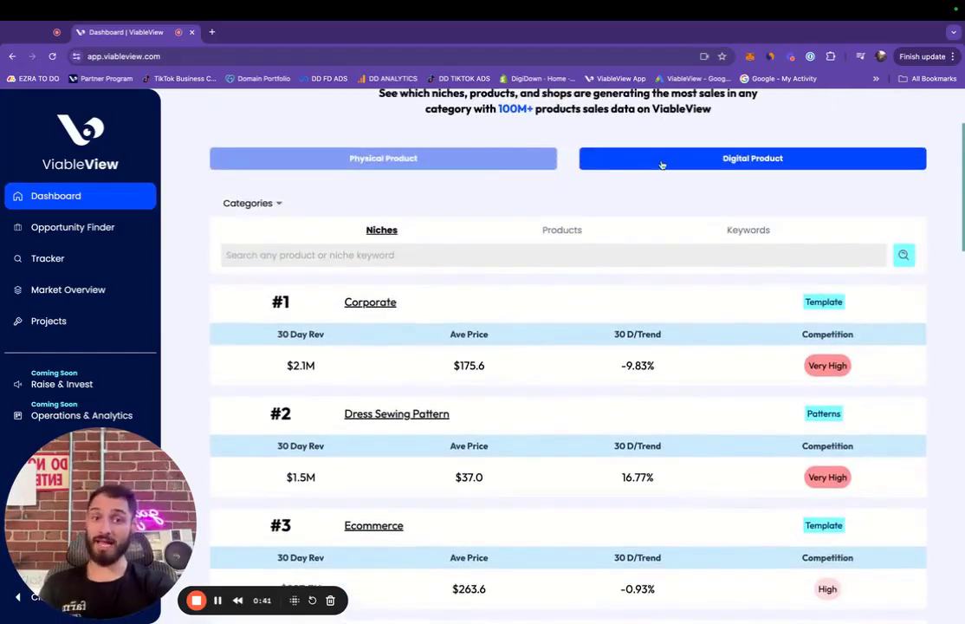
click(509, 162)
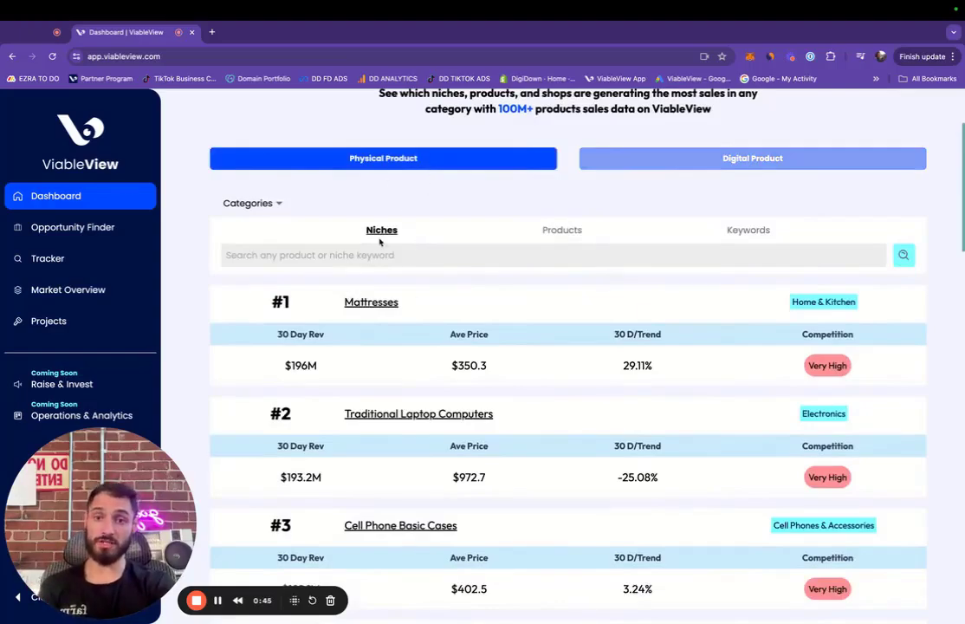
click(569, 231)
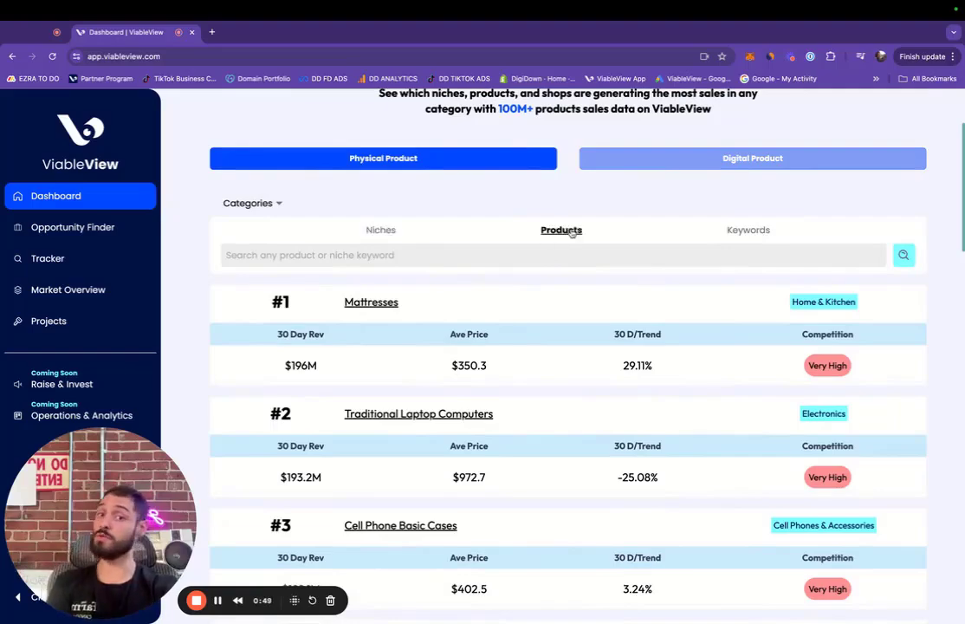
Check the Fire TV Cube details, then view the Fire TV 65" TV's Similar Products
click(502, 309)
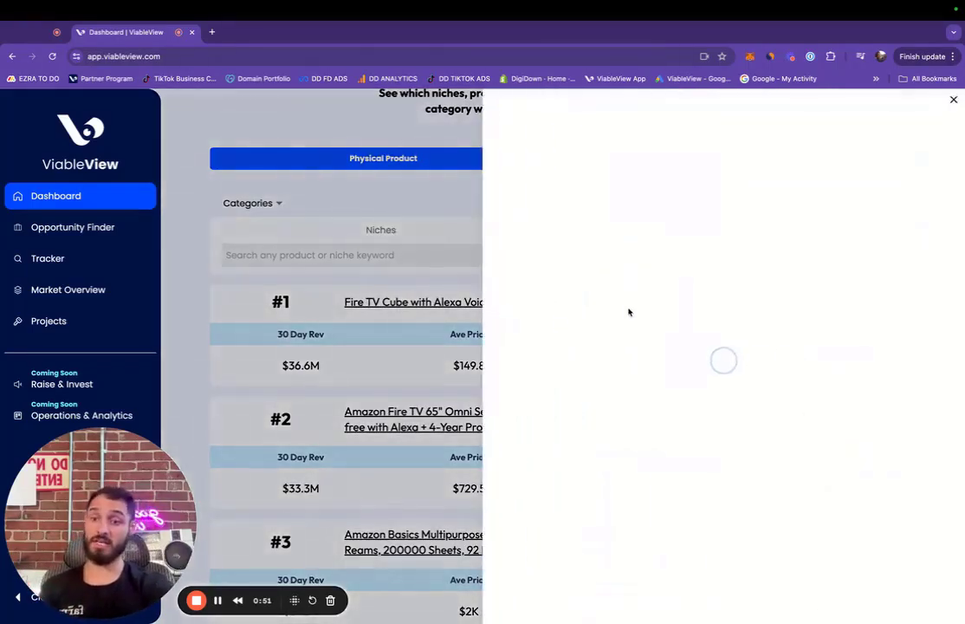
click(953, 99)
click(482, 434)
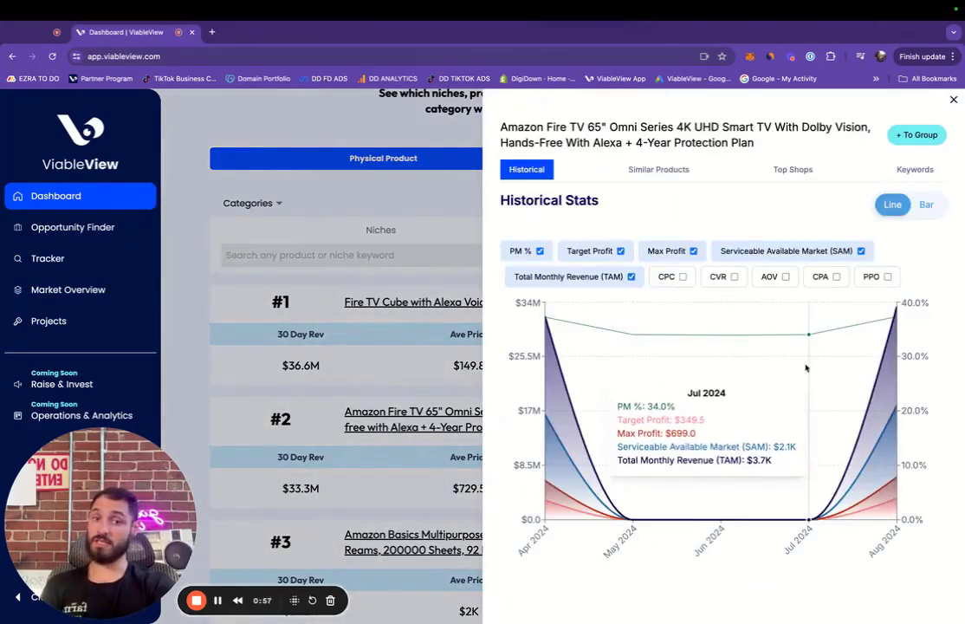
click(659, 170)
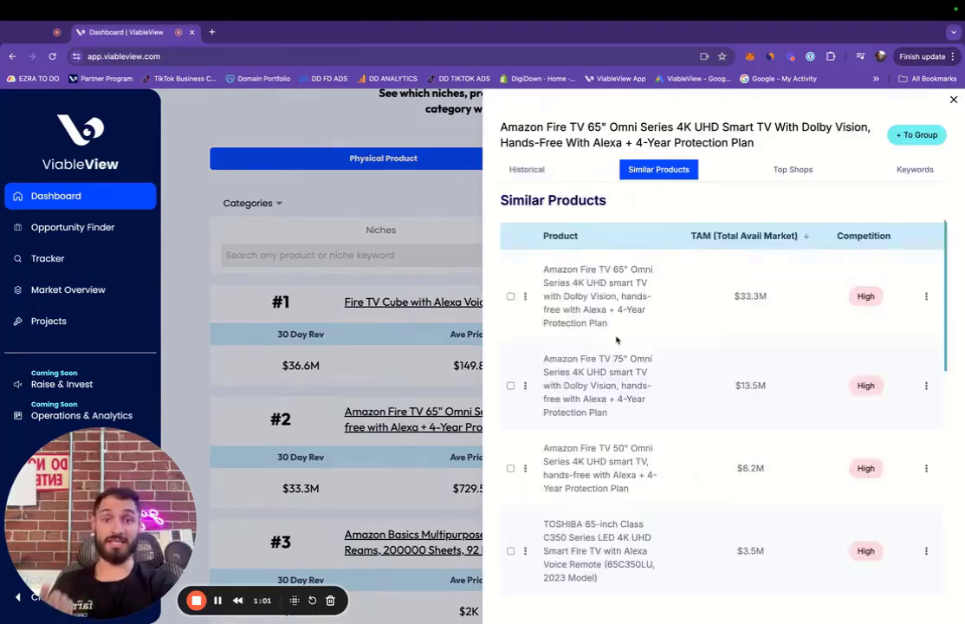
Open the top similar product on Amazon, note its $33.3M market figure, and close the panel
click(589, 320)
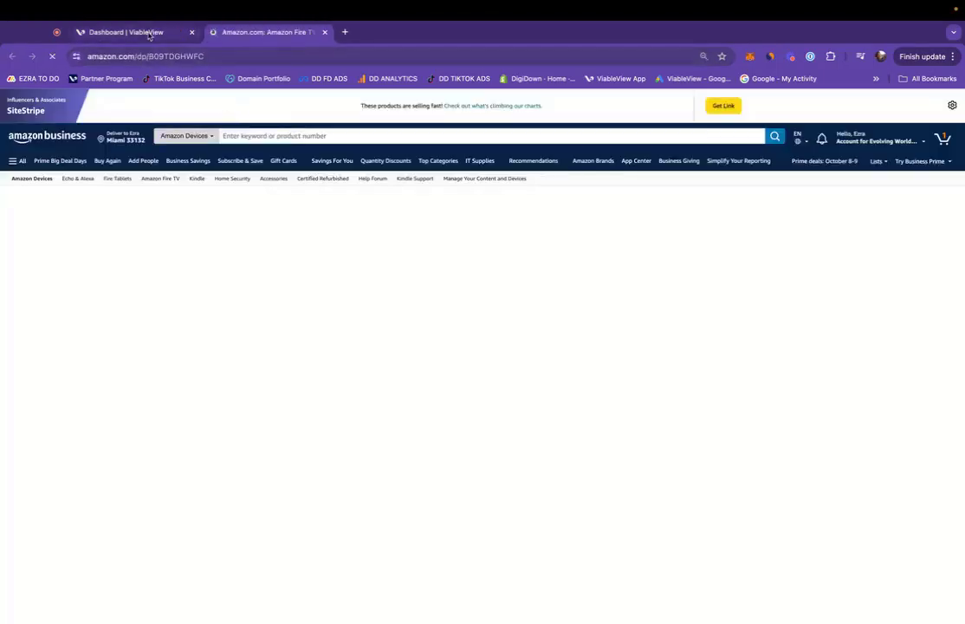
click(149, 34)
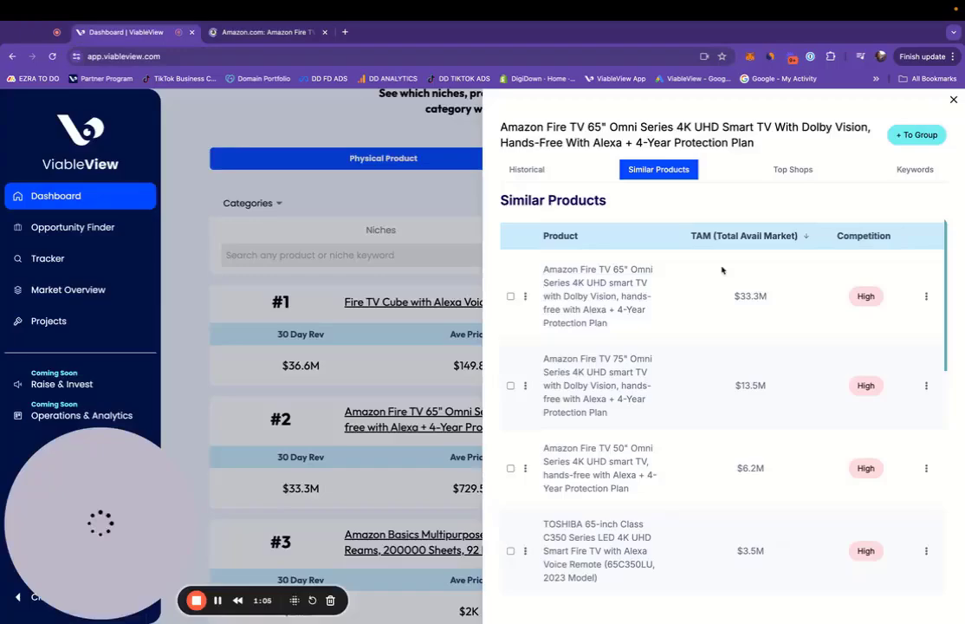
drag(733, 295, 759, 295)
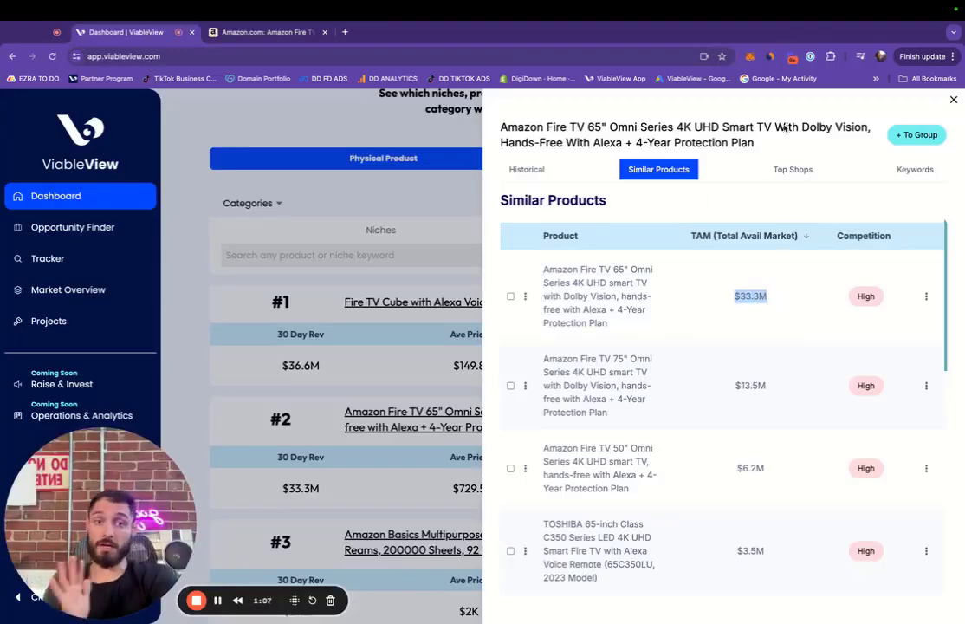
click(954, 100)
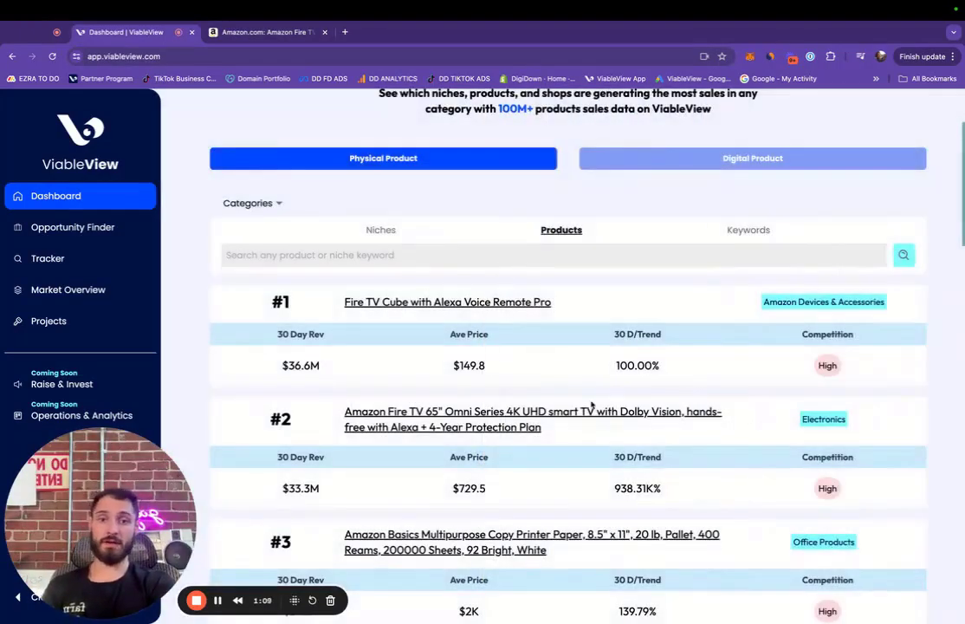
scroll(572, 364, up, 3)
click(635, 305)
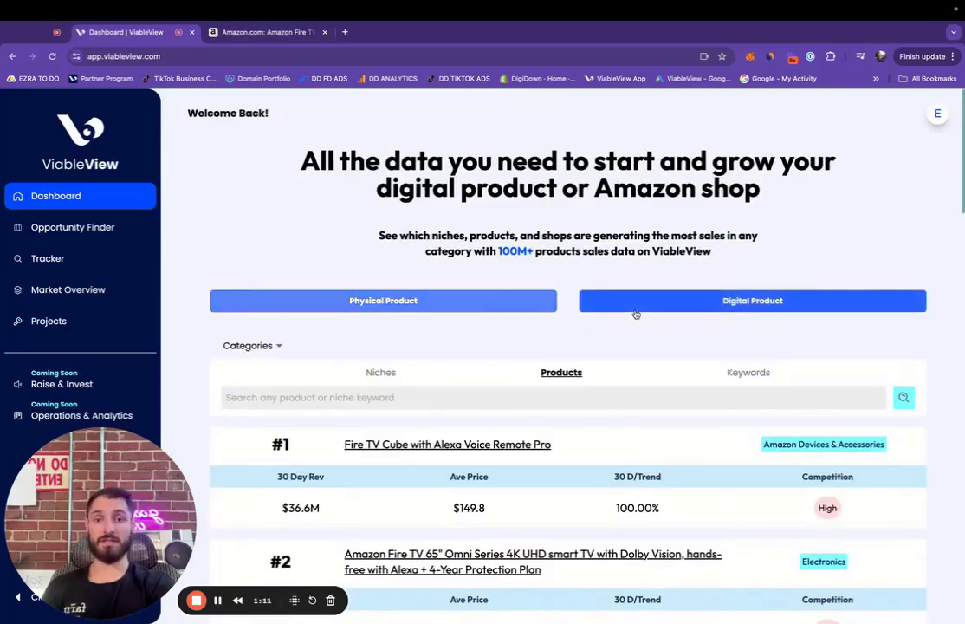
click(528, 307)
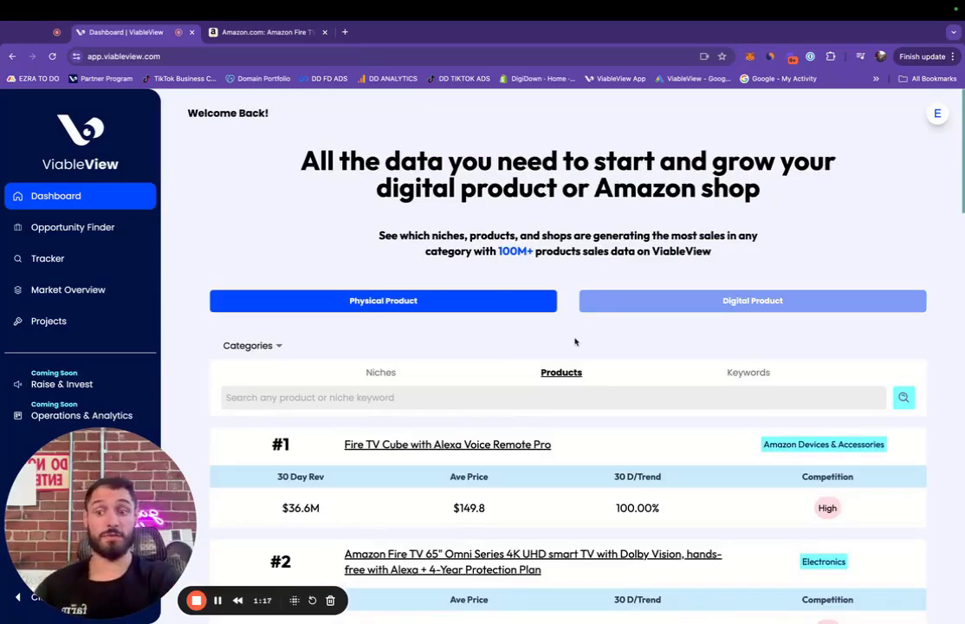
scroll(574, 341, down, 9)
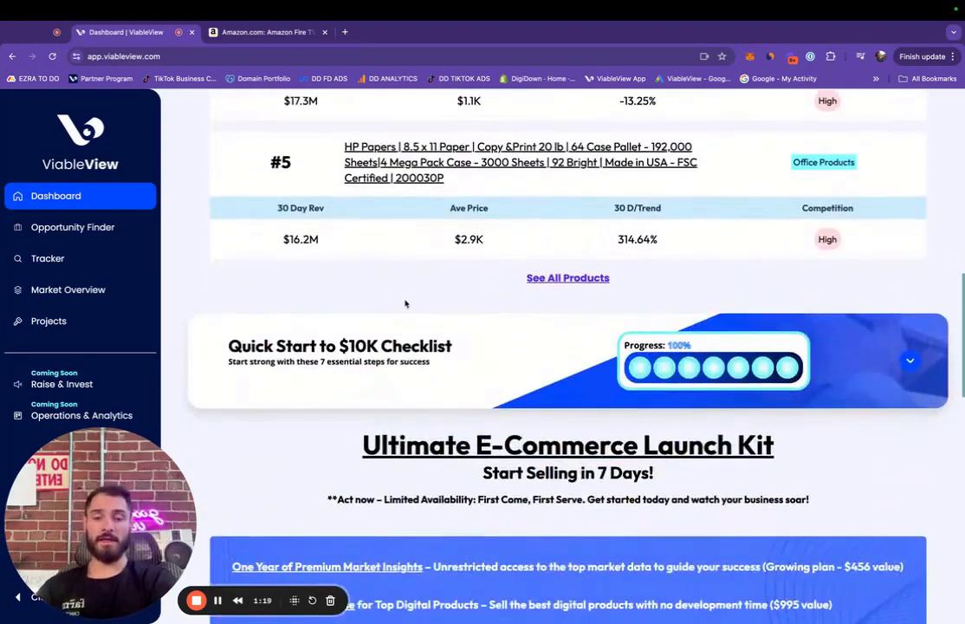
scroll(404, 304, down, 1)
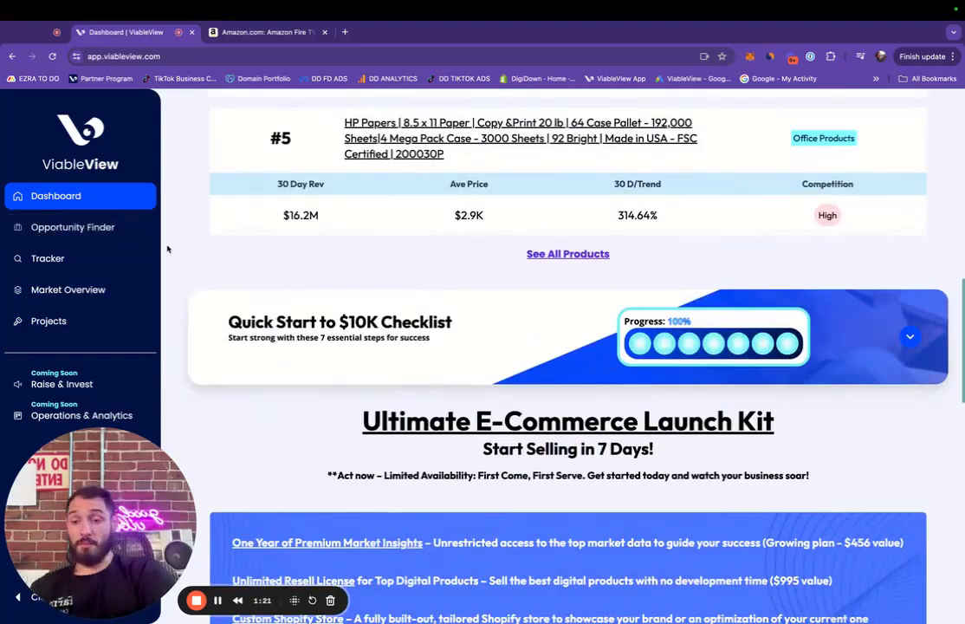
scroll(267, 262, down, 1)
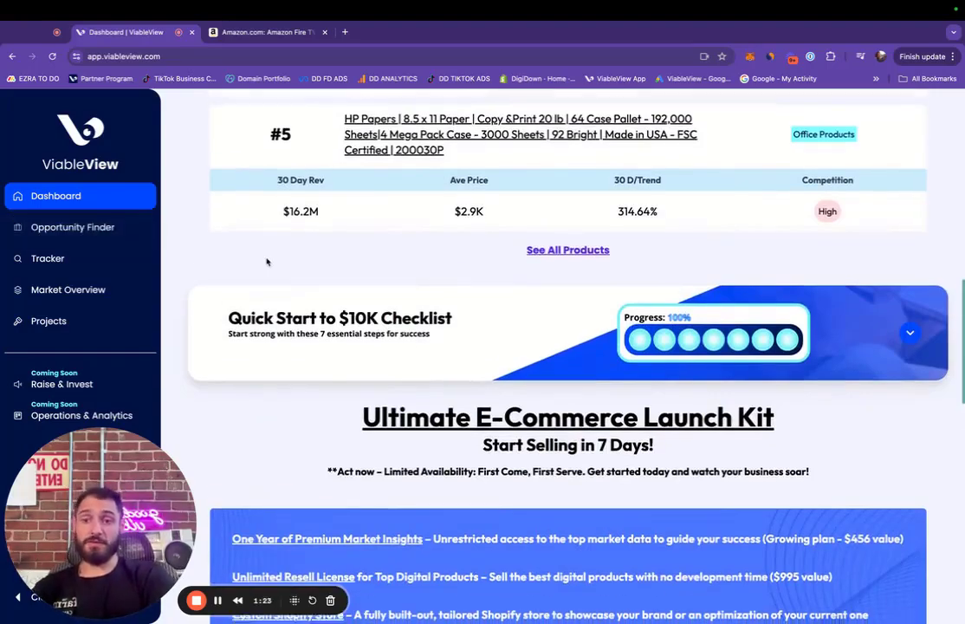
scroll(267, 261, down, 1)
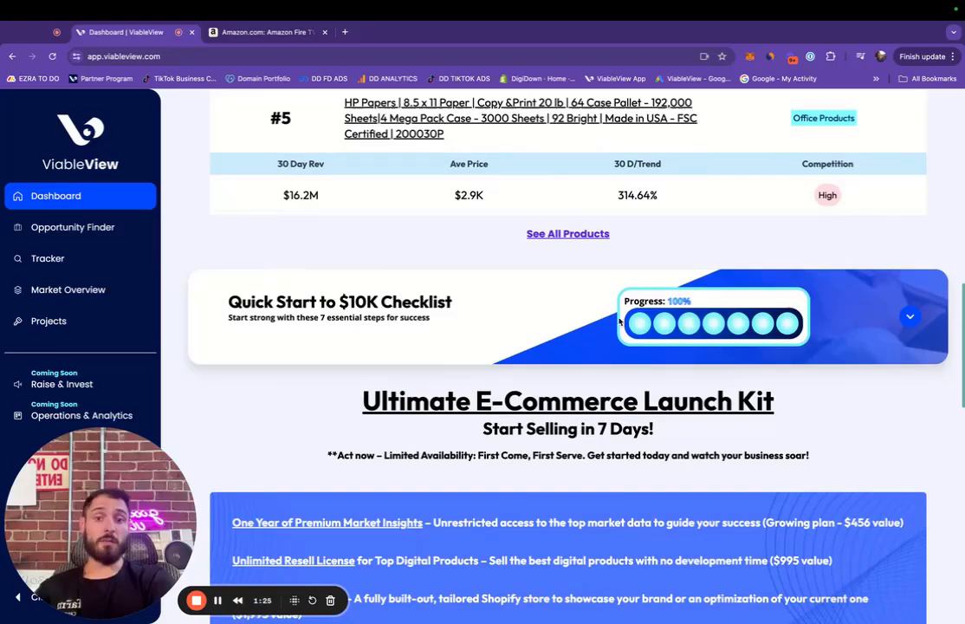
click(588, 326)
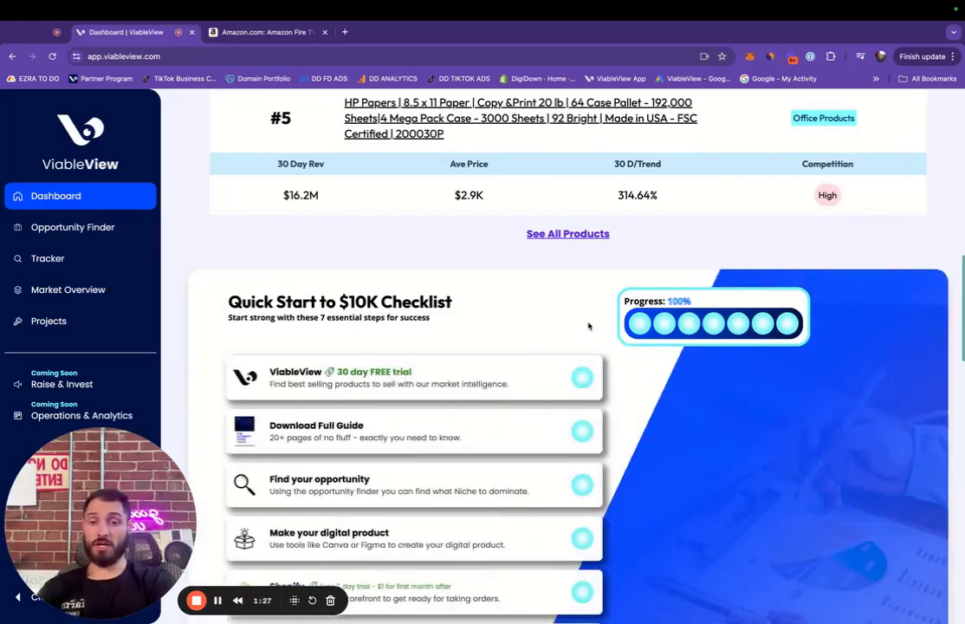
scroll(588, 326, down, 3)
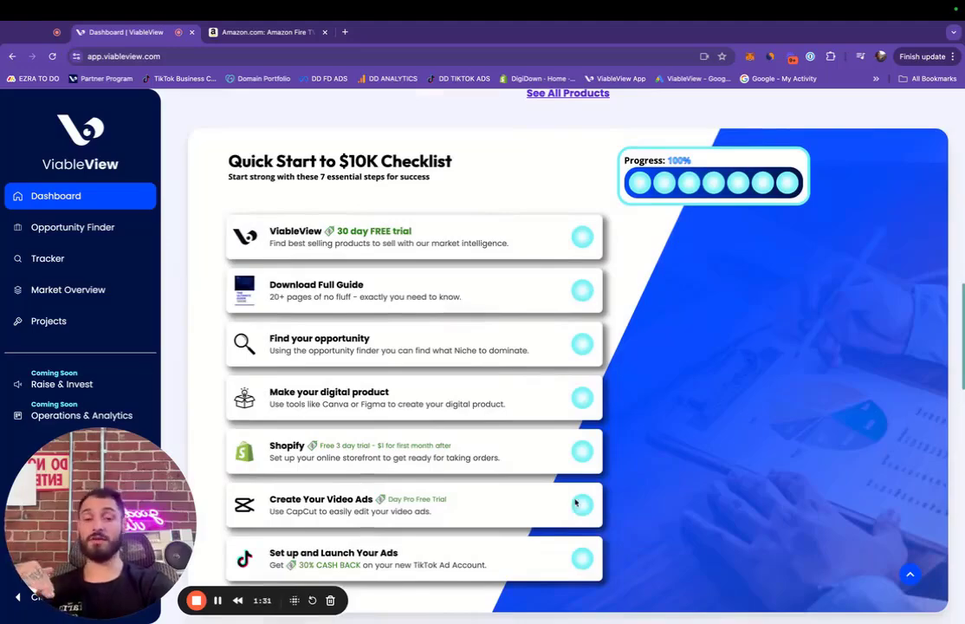
click(789, 582)
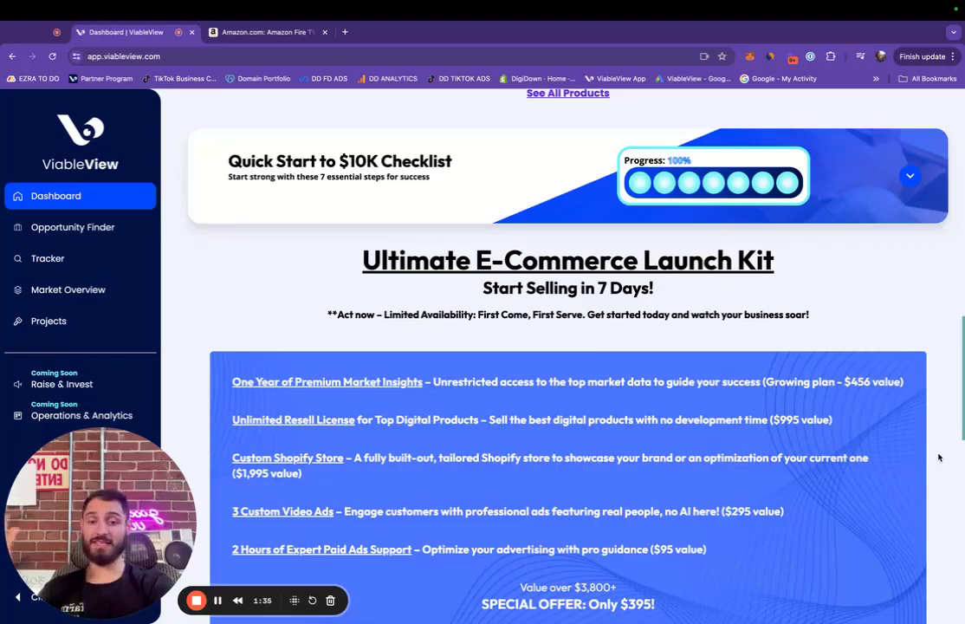
scroll(911, 442, down, 10)
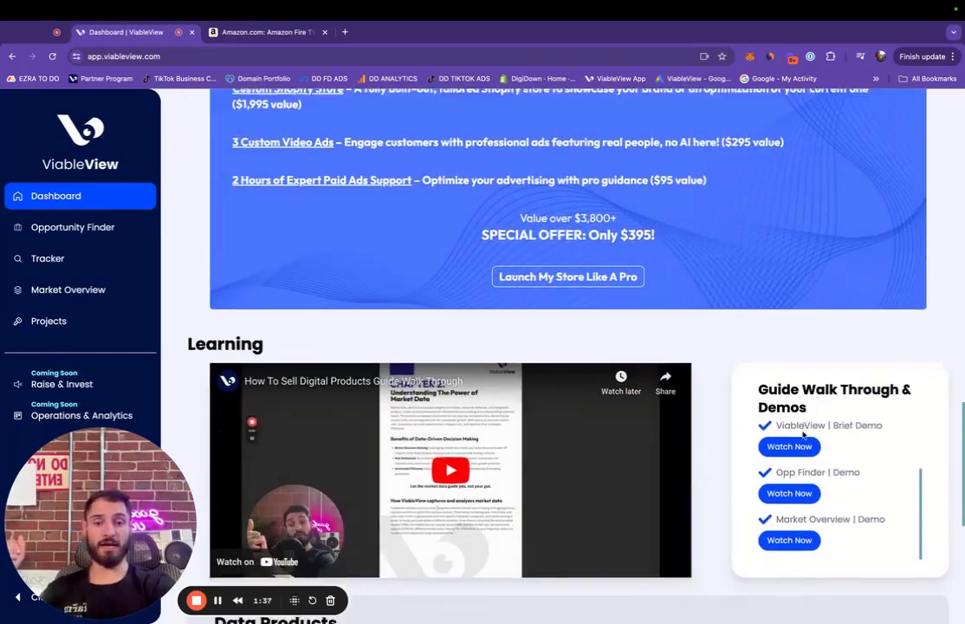
scroll(803, 431, up, 2)
scroll(290, 343, down, 3)
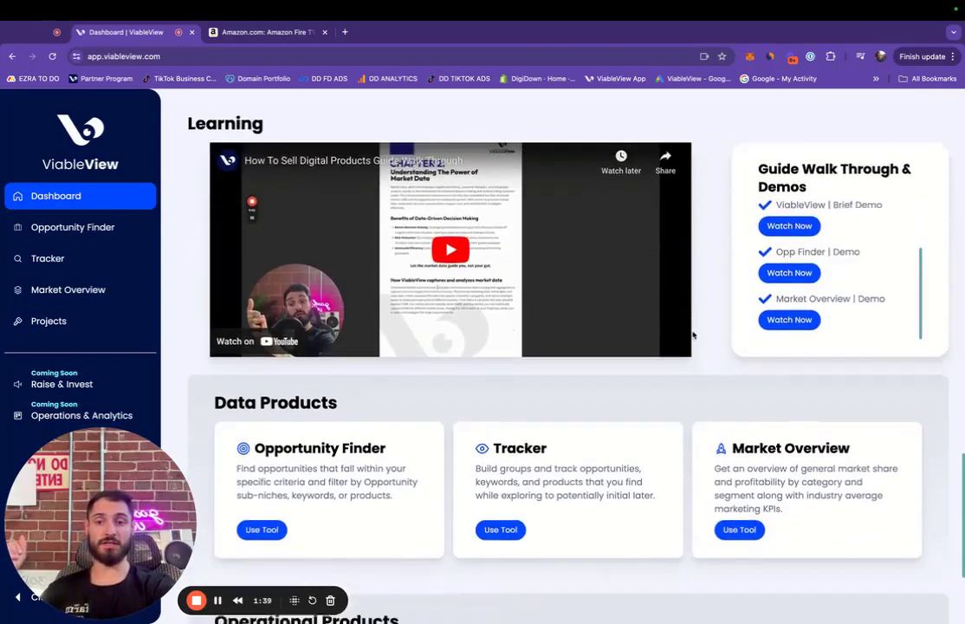
scroll(464, 431, down, 1)
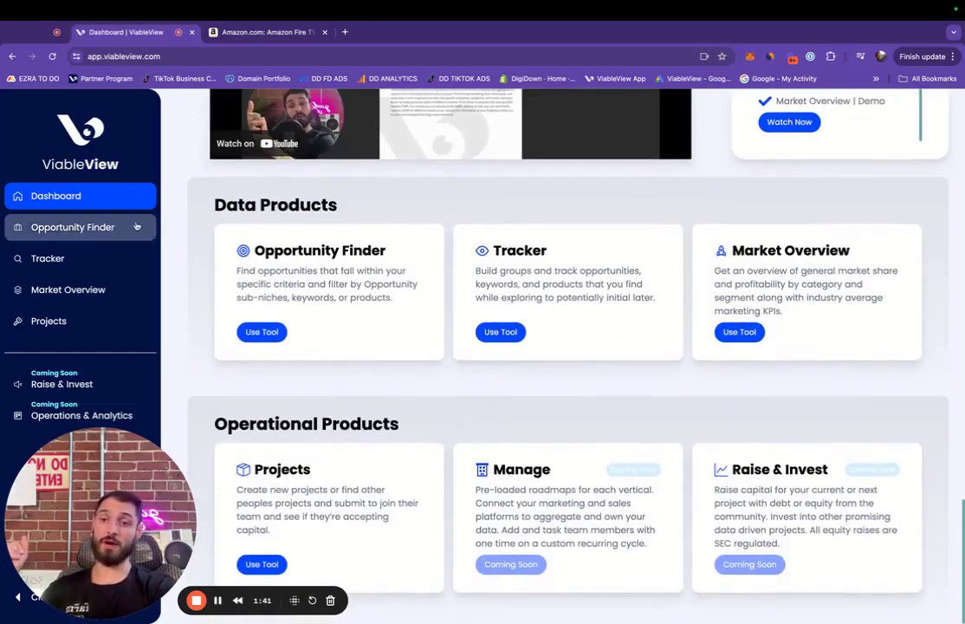
Open Opportunity Finder for physical products and scroll down to the category table
click(111, 228)
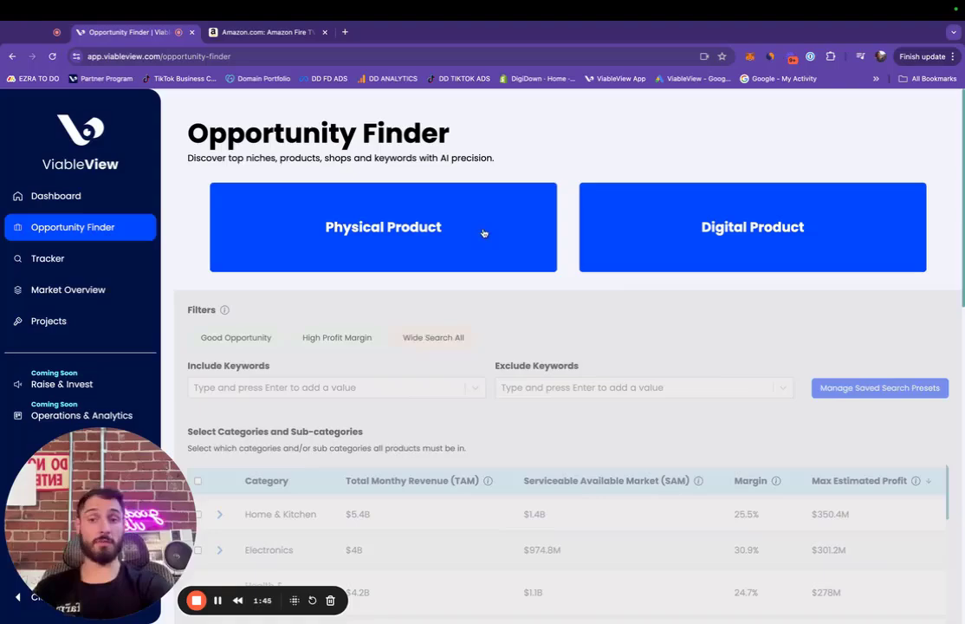
click(694, 222)
click(371, 194)
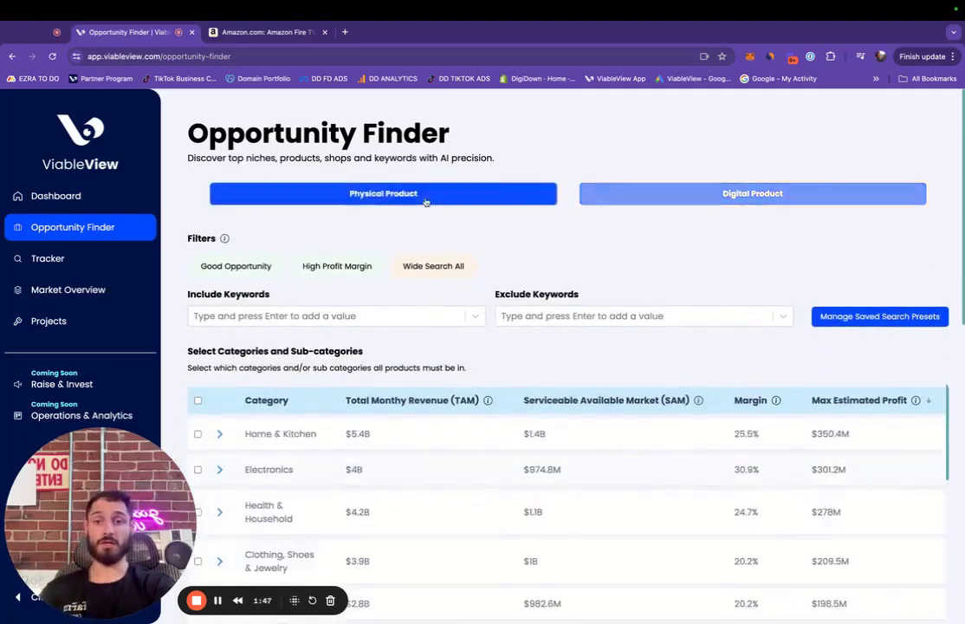
scroll(425, 243, down, 2)
scroll(468, 208, up, 2)
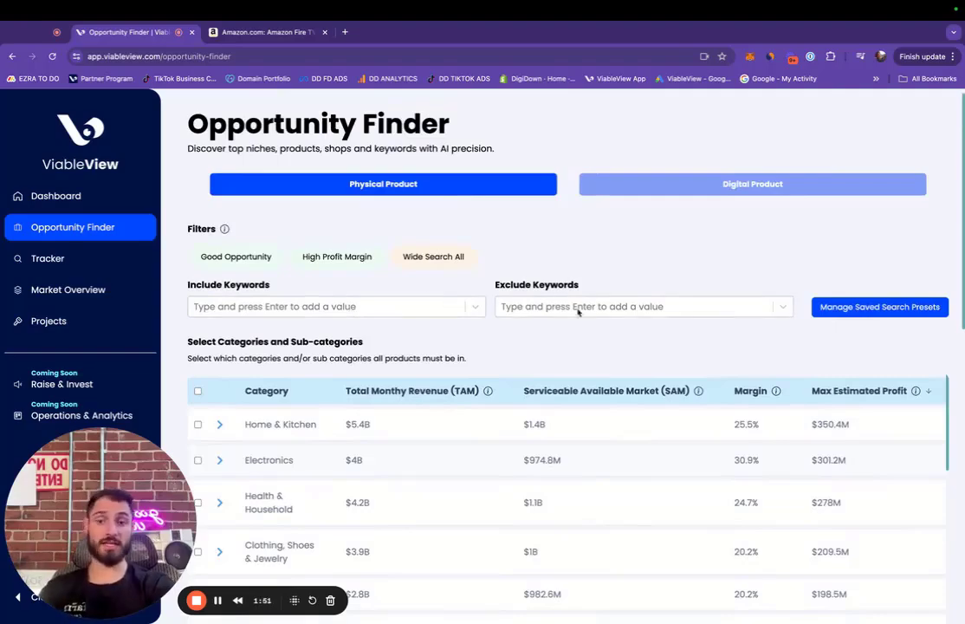
scroll(497, 325, down, 1)
scroll(497, 325, down, 3)
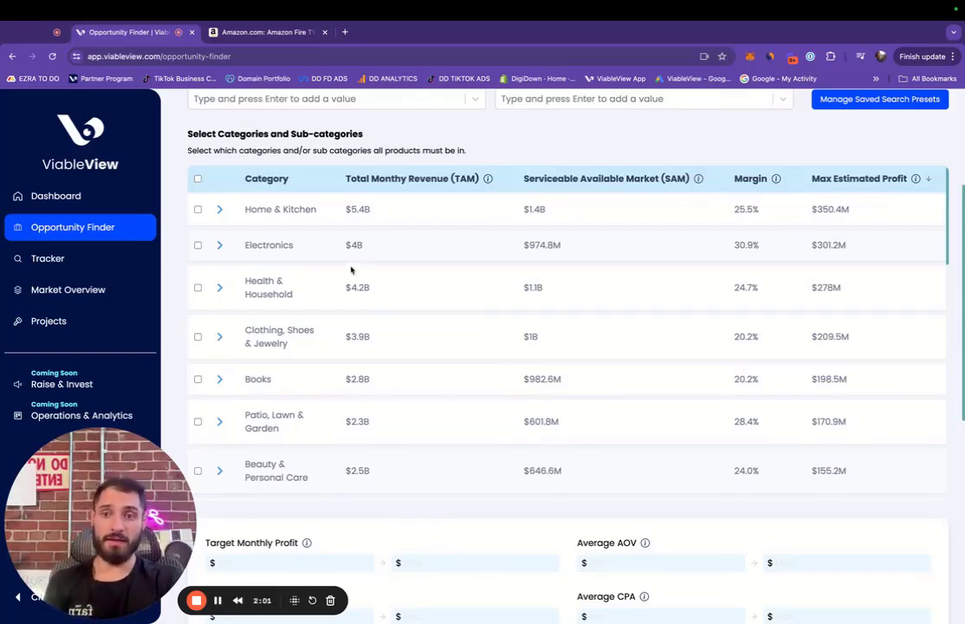
Highlight Home & Kitchen's 25.5% margin and $350.4M max estimated profit
scroll(342, 234, up, 1)
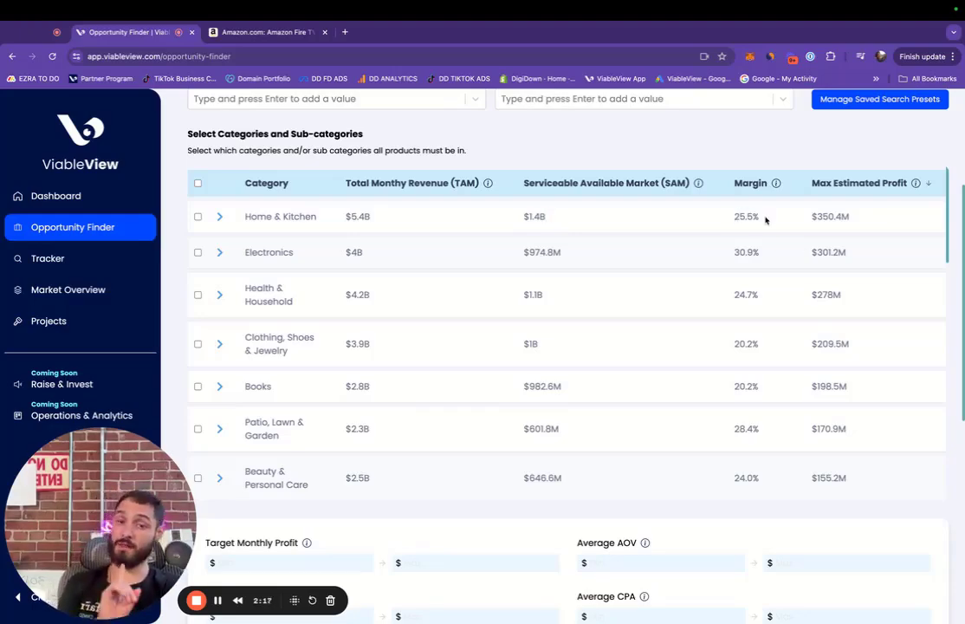
drag(766, 220, 721, 216)
click(722, 216)
double_click(722, 217)
click(722, 217)
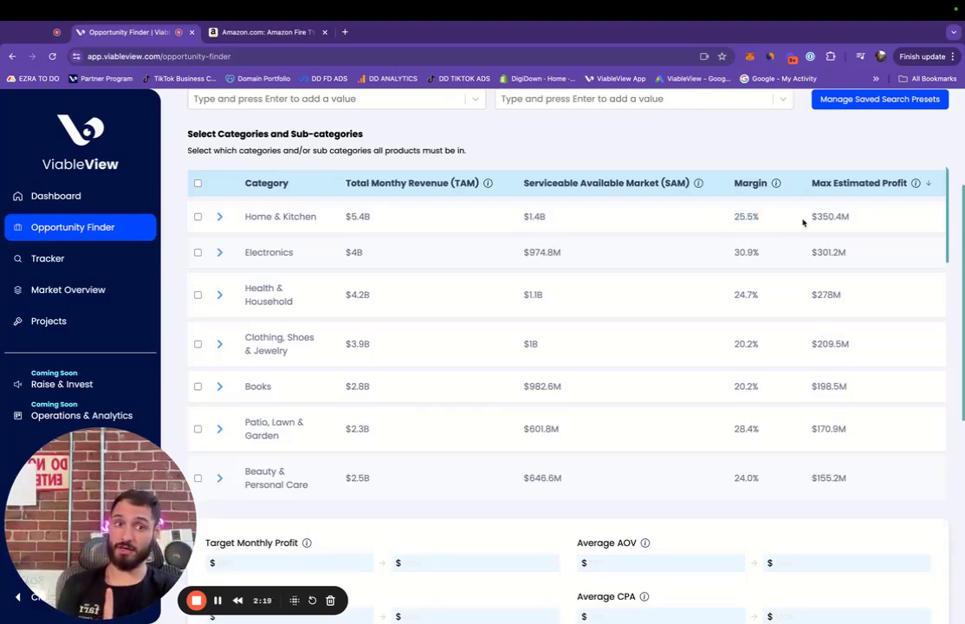
drag(803, 222, 859, 222)
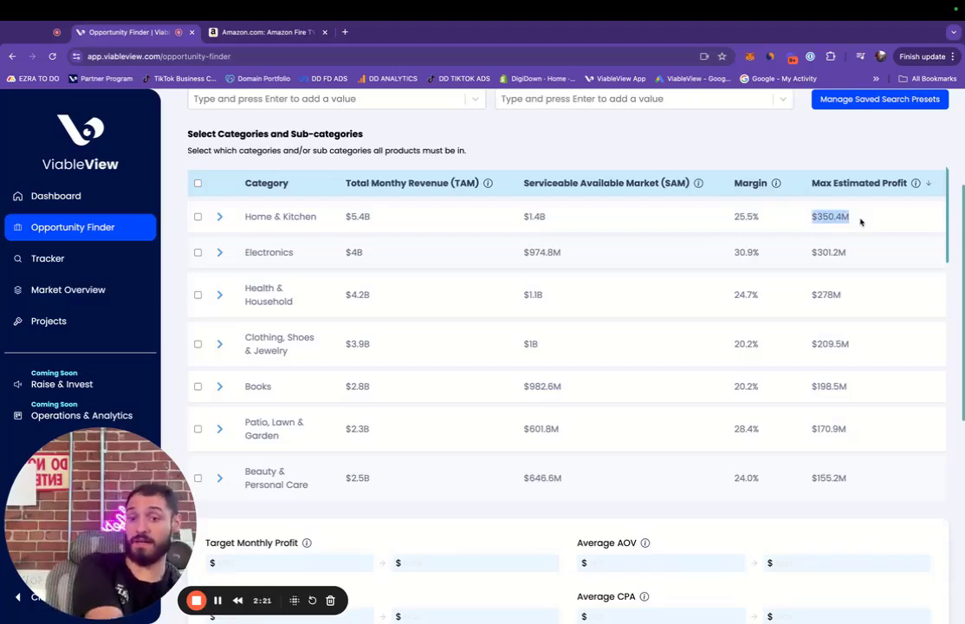
click(860, 221)
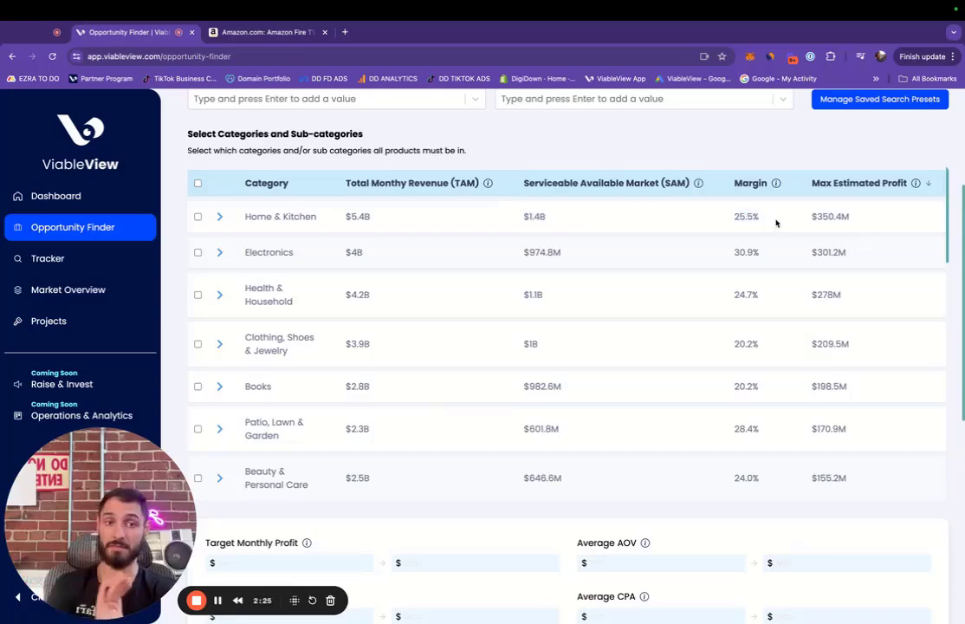
drag(805, 217, 856, 219)
click(855, 220)
Highlight the Max Estimated Profit column, then expand and collapse the Electronics sub-categories
triple_click(824, 182)
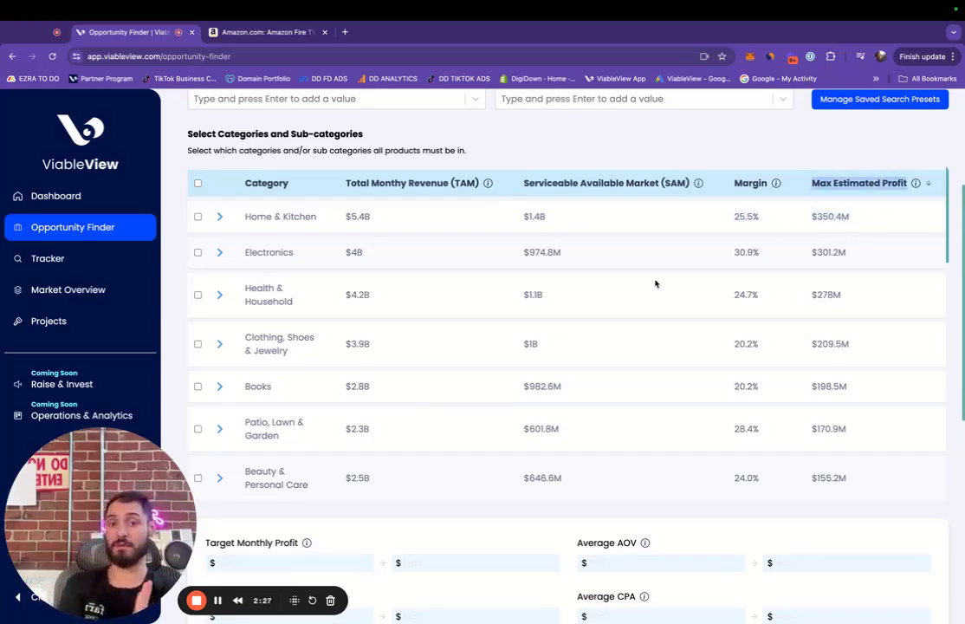
click(187, 206)
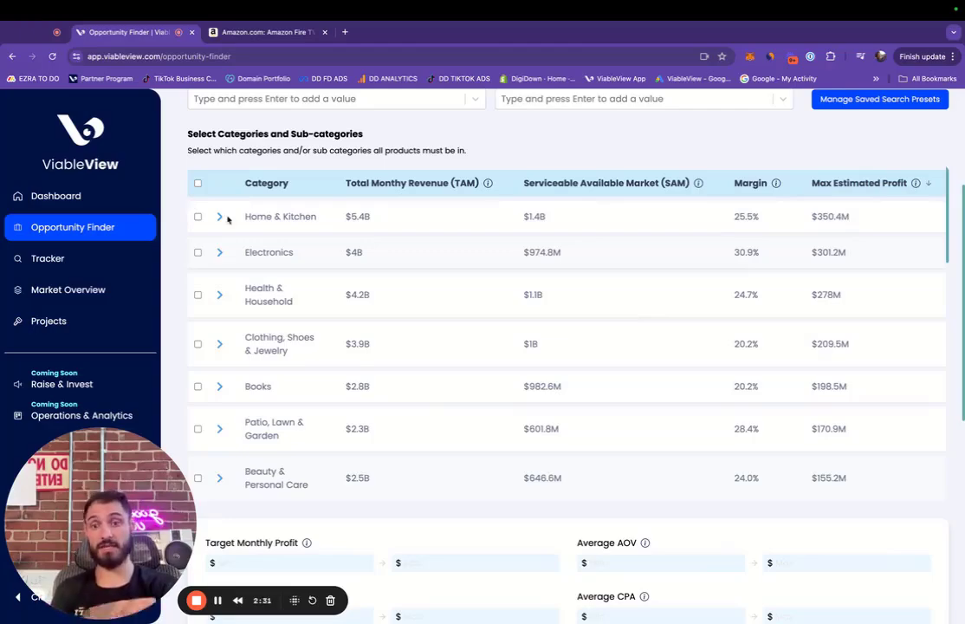
click(220, 252)
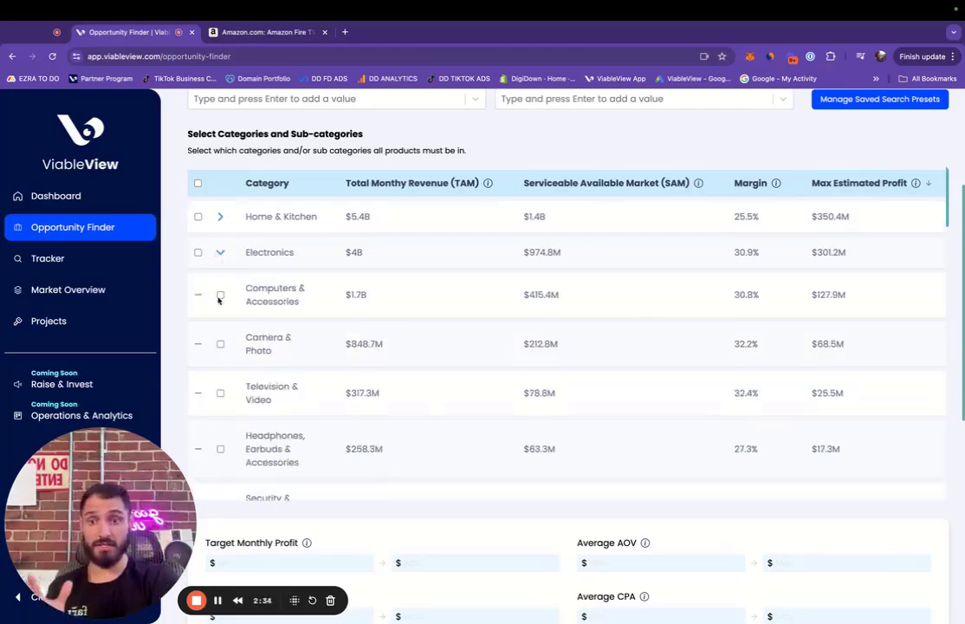
click(219, 253)
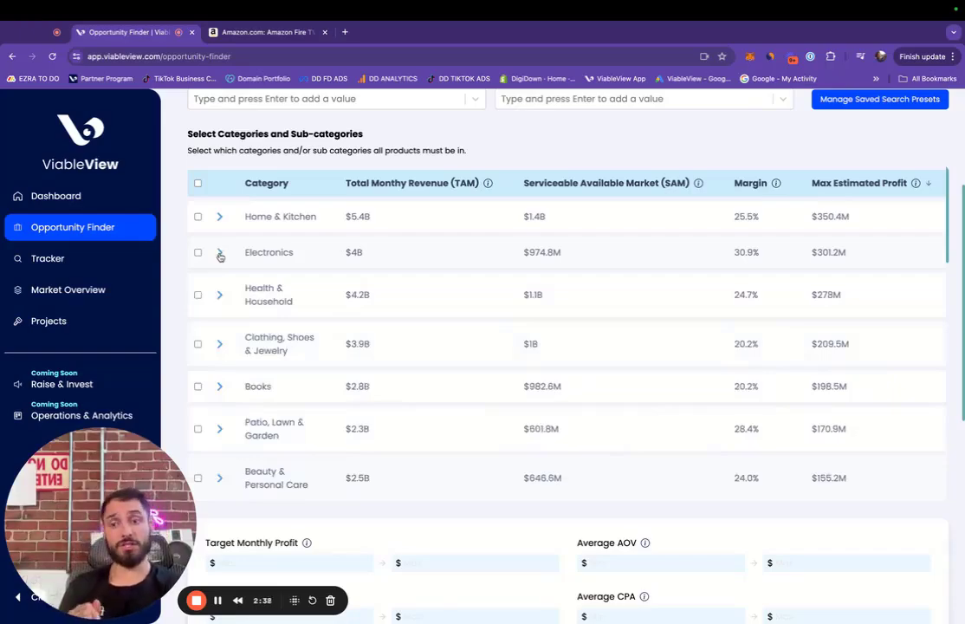
Select every category and set the Target Monthly Profit minimum to $5,000
click(197, 183)
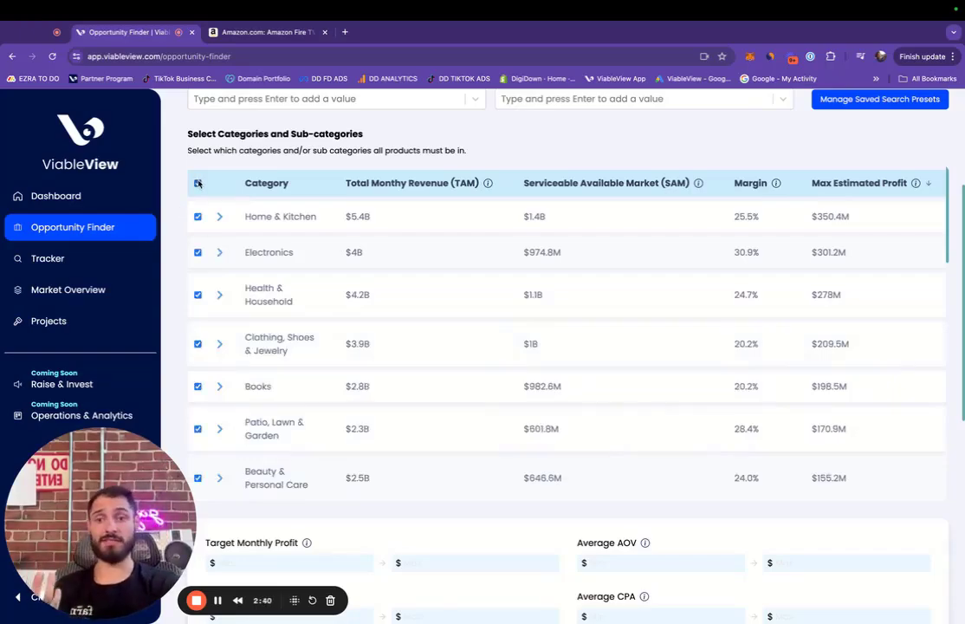
scroll(177, 259, down, 3)
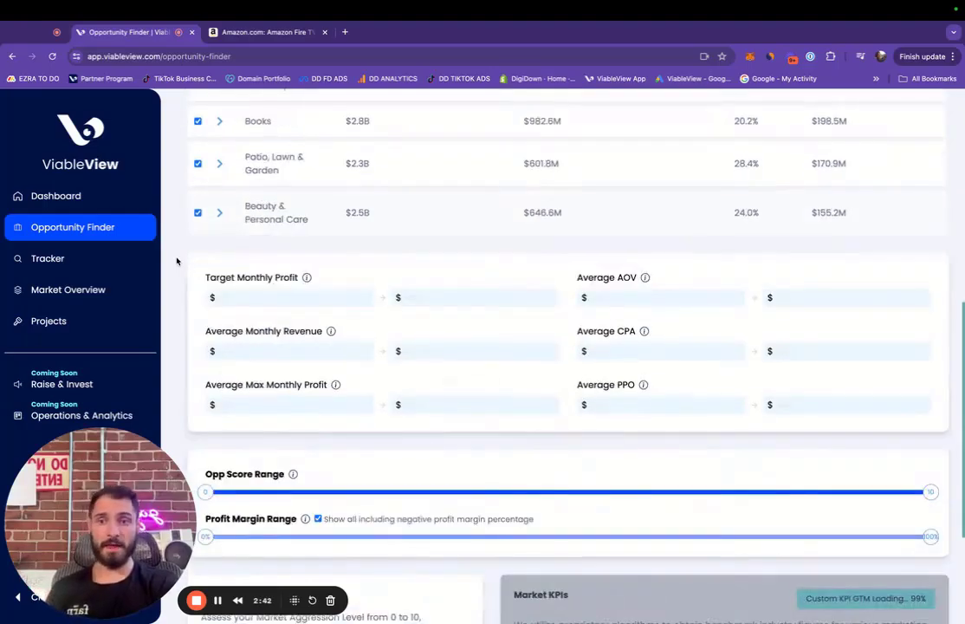
click(268, 297)
text(5000)
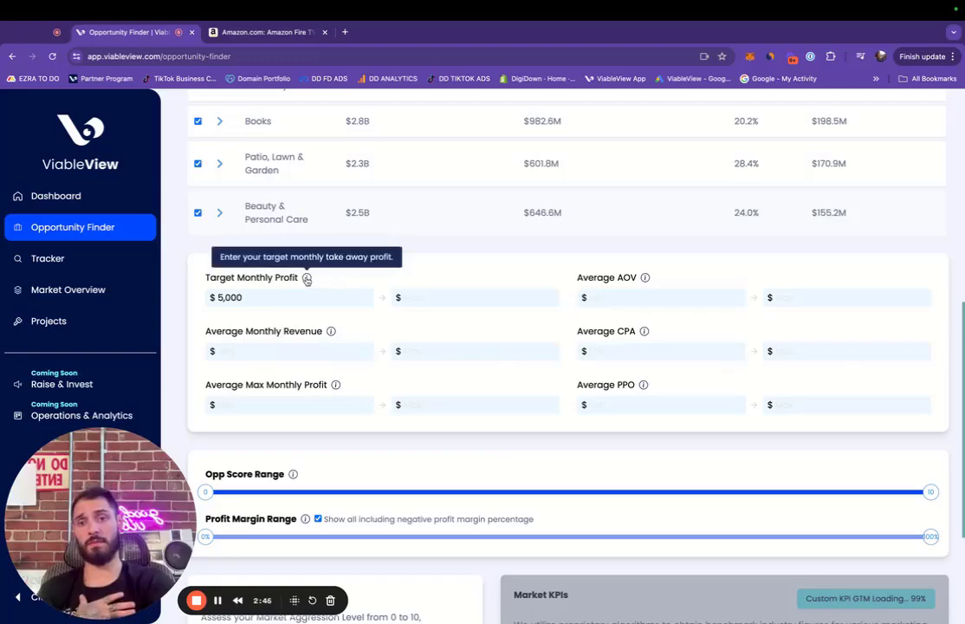
Set the Average Max Monthly Profit minimum to $25,000
triple_click(309, 387)
click(308, 390)
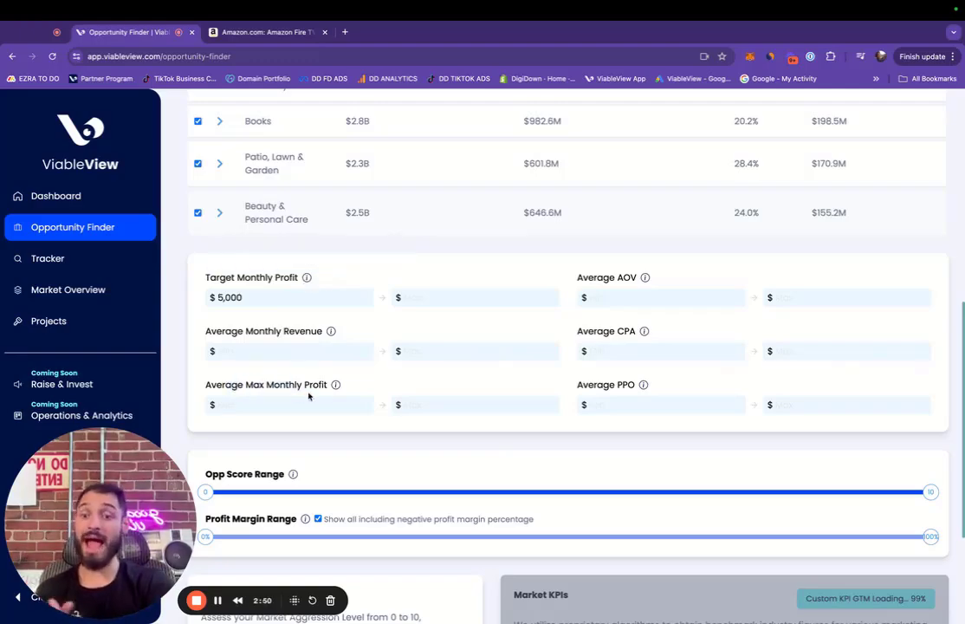
mouse_move(336, 387)
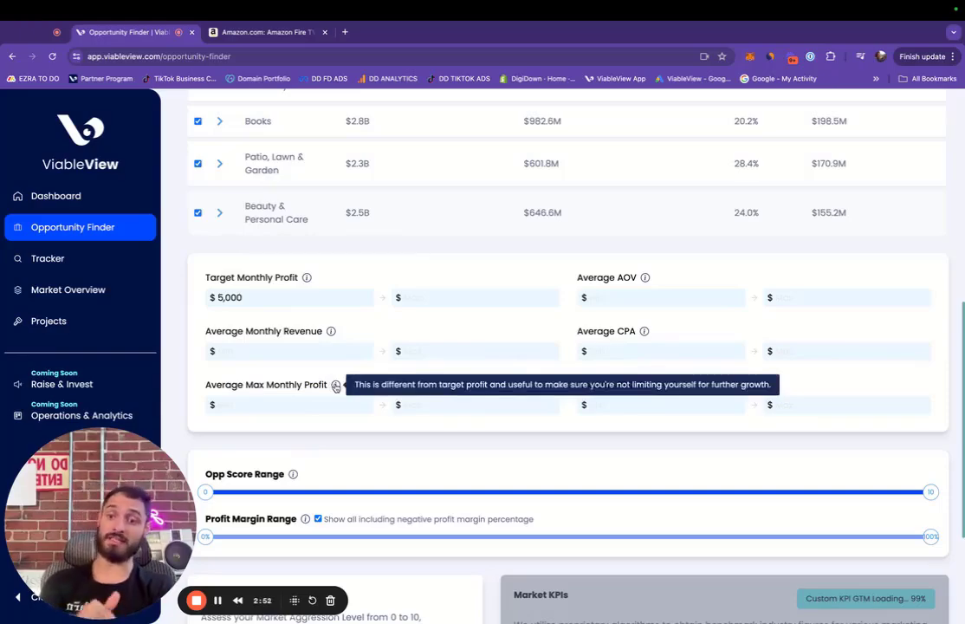
click(322, 400)
text(250000)
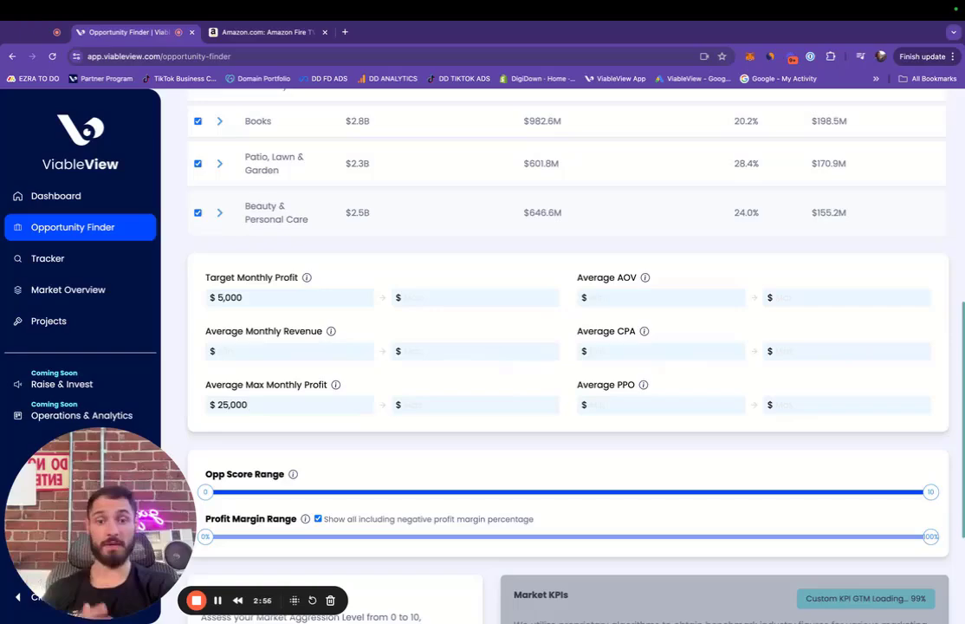
Set Opp Score Range to 3–10 and Profit Margin to 20–100%, excluding negative margins
scroll(383, 451, down, 3)
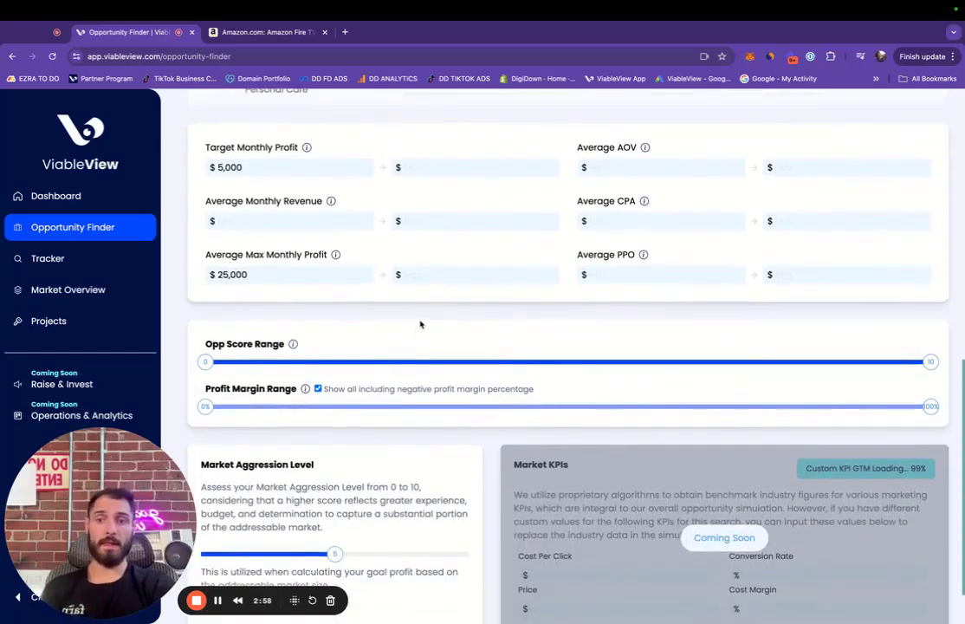
drag(205, 362, 422, 362)
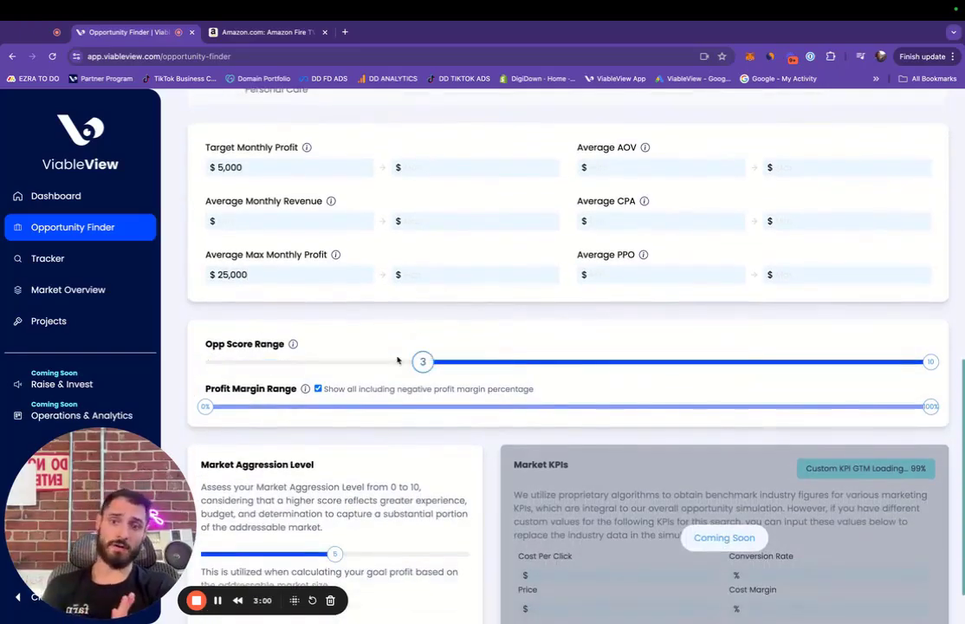
click(318, 388)
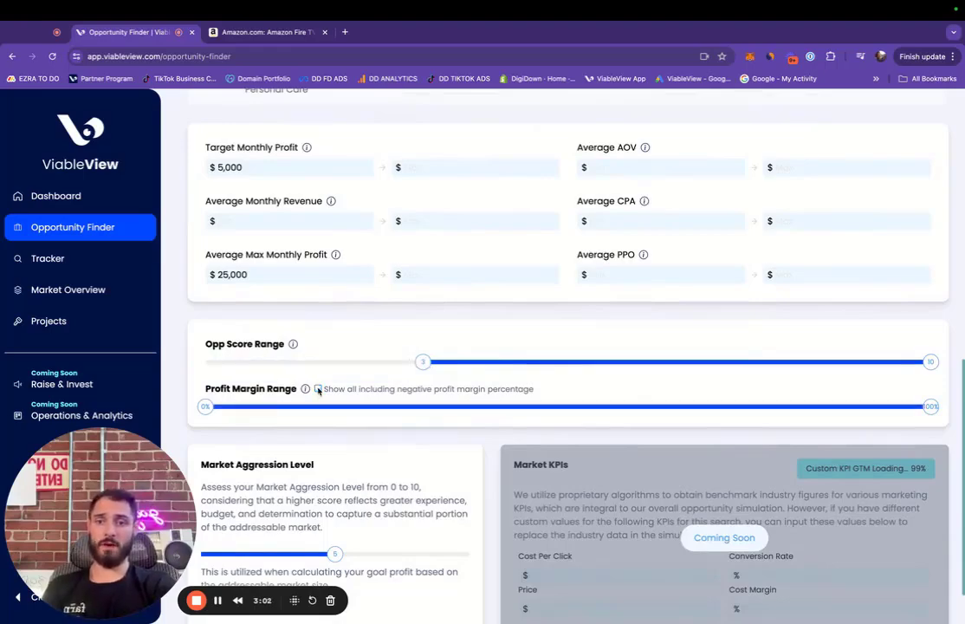
drag(205, 408, 353, 415)
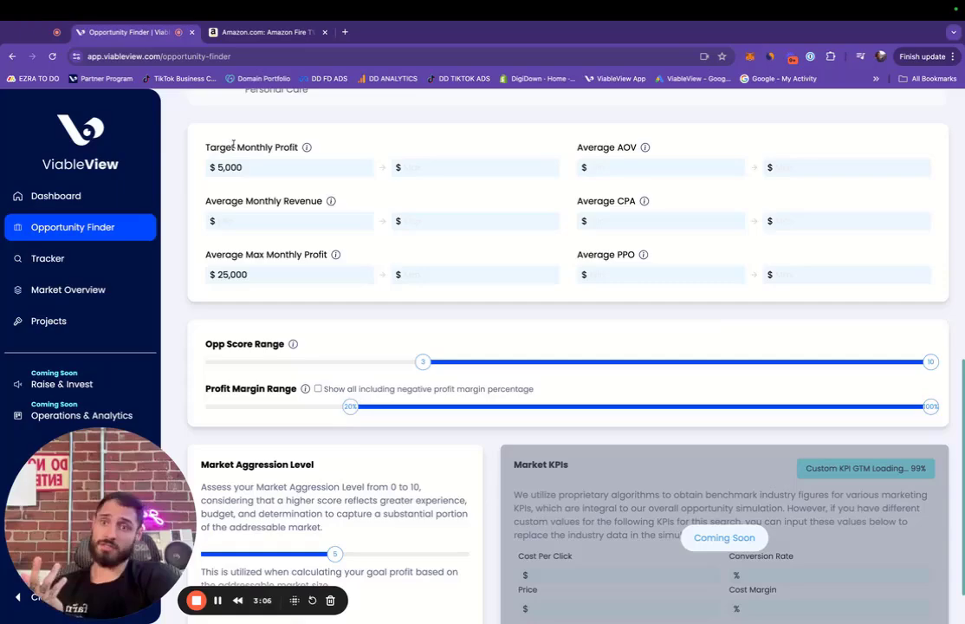
mouse_move(305, 149)
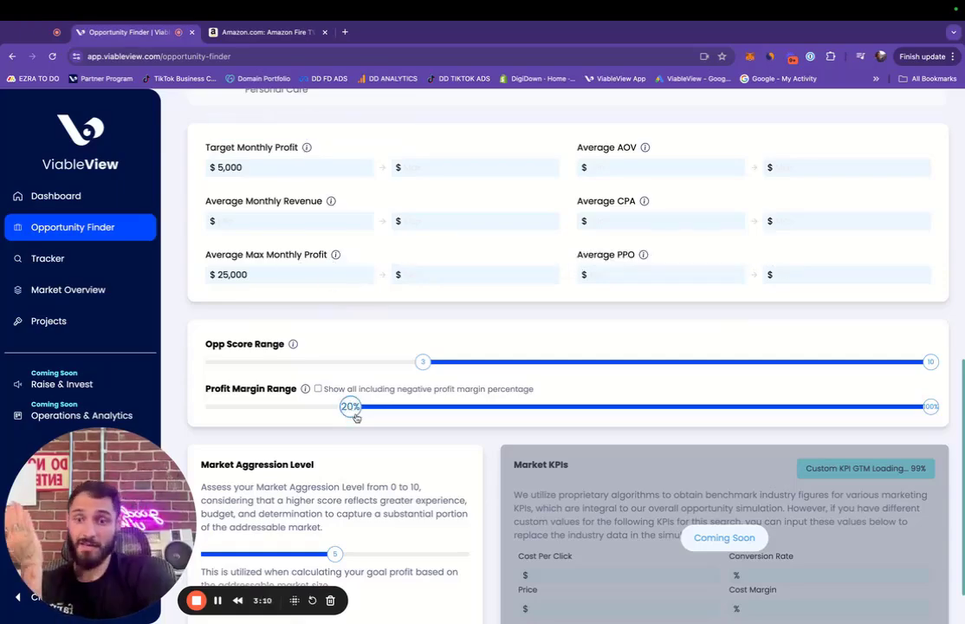
scroll(446, 350, up, 1)
scroll(445, 349, up, 1)
scroll(552, 335, down, 1)
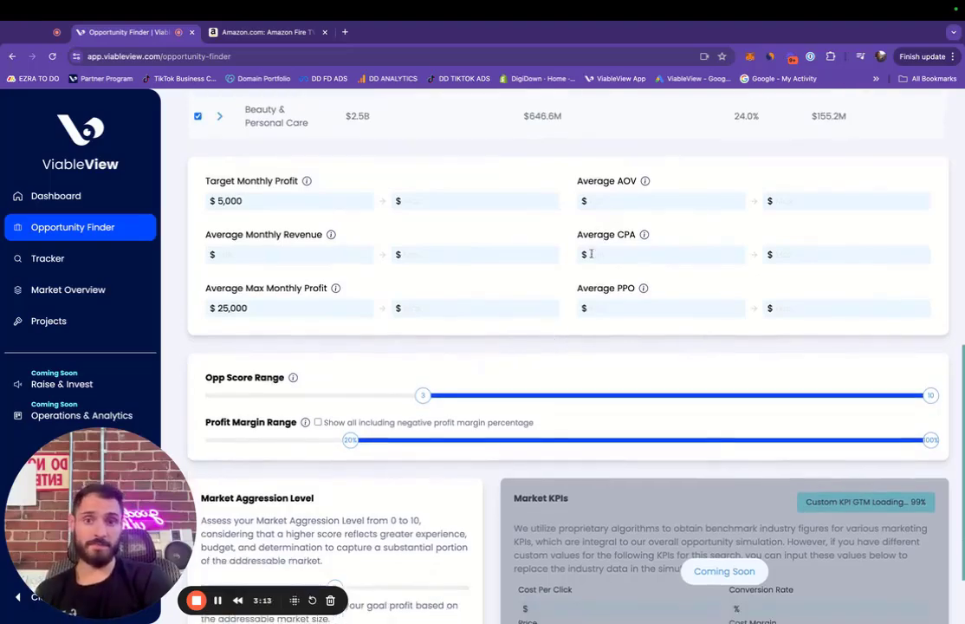
mouse_move(646, 248)
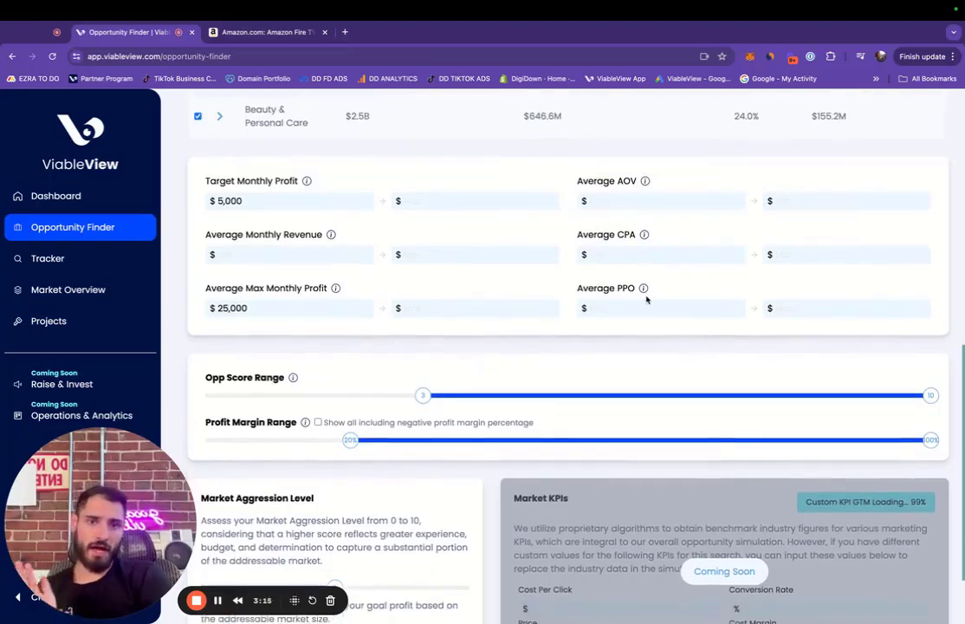
scroll(664, 304, down, 1)
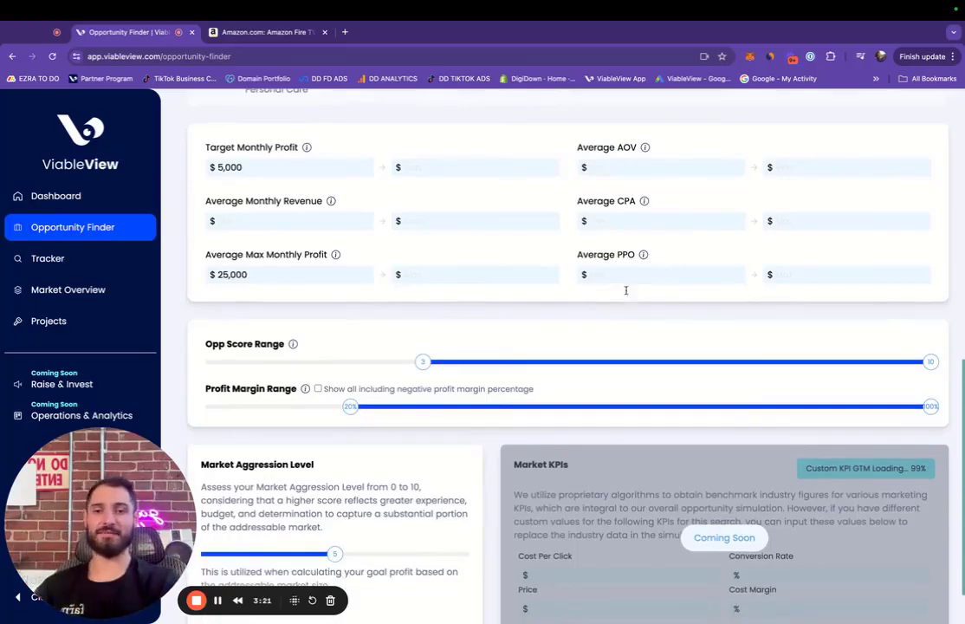
scroll(463, 352, down, 2)
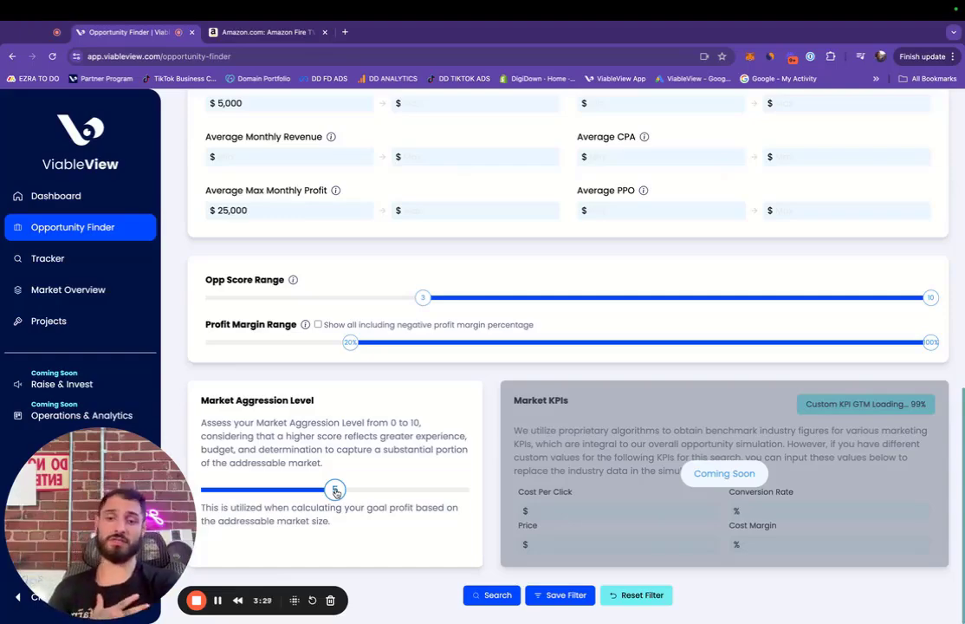
Try Market Aggression Level 8, return it to 5, and run the opportunity search
drag(336, 492, 412, 501)
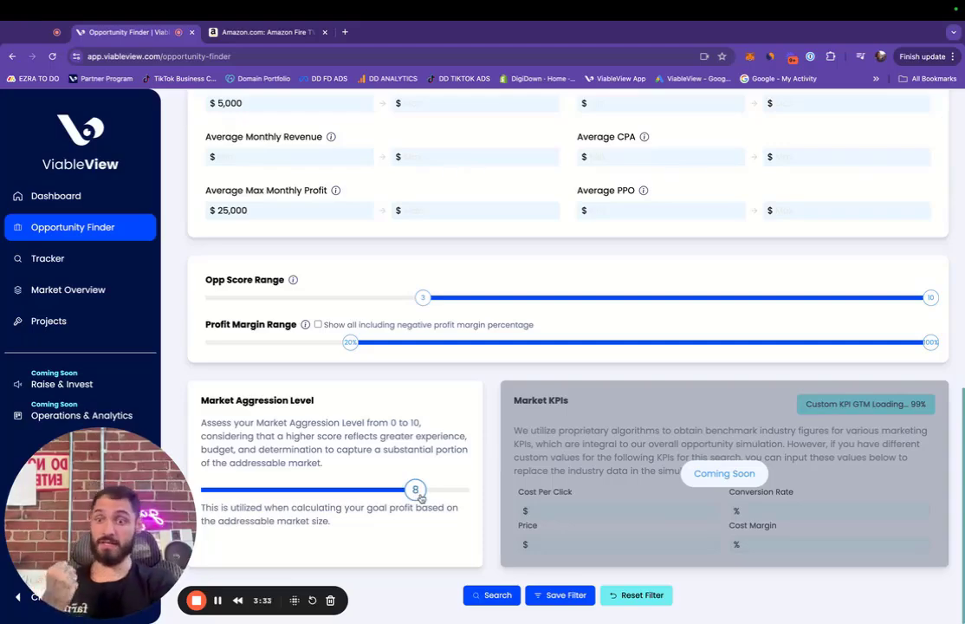
drag(419, 496, 336, 489)
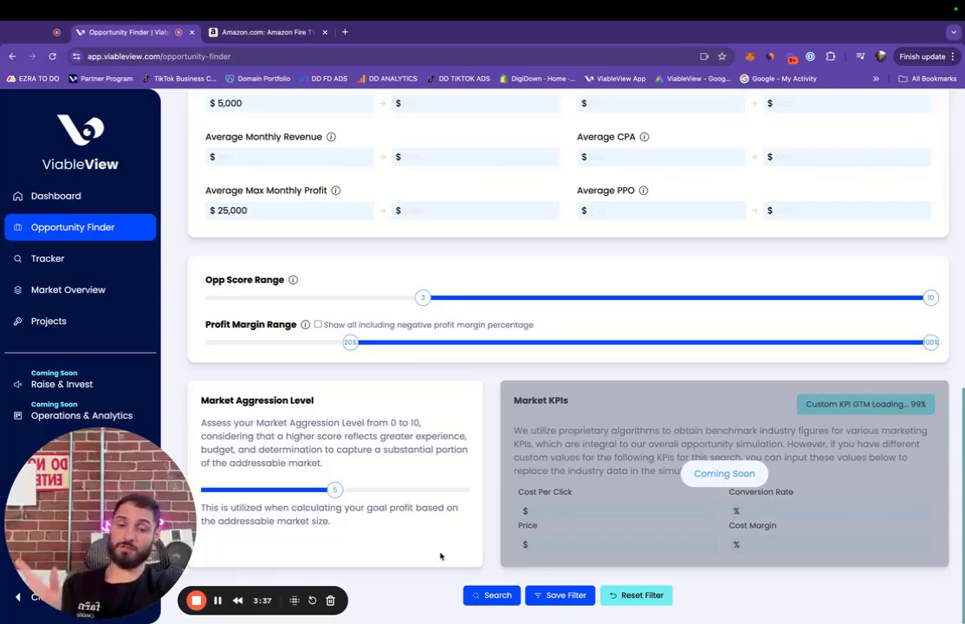
click(497, 597)
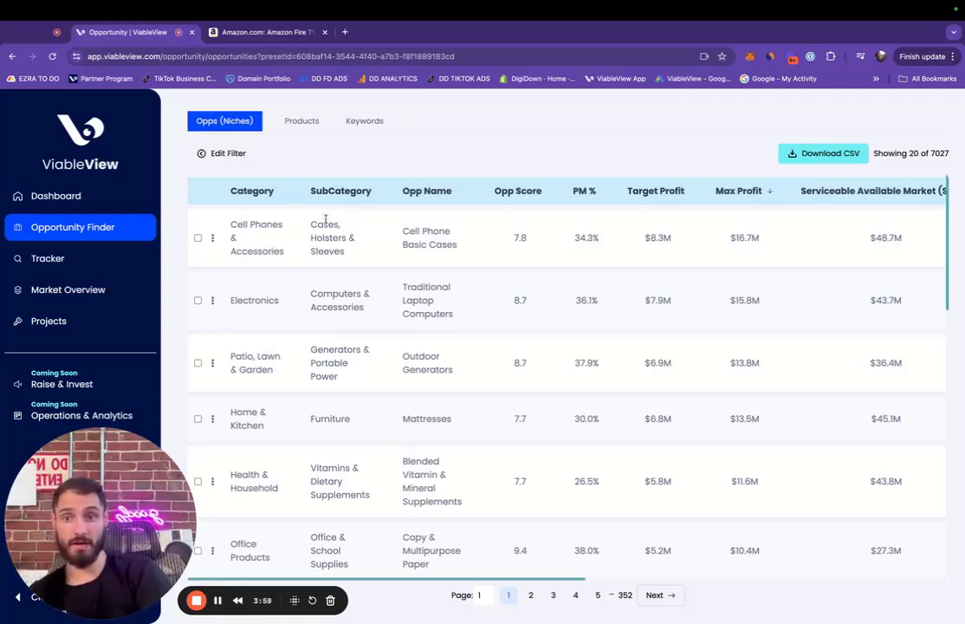
drag(317, 225, 350, 252)
click(351, 252)
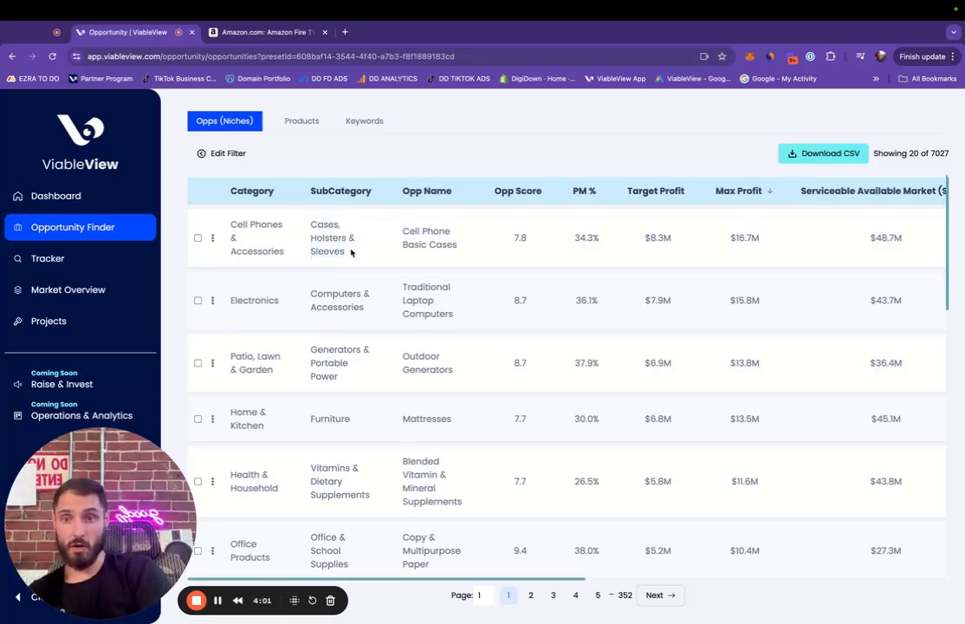
triple_click(401, 247)
click(468, 255)
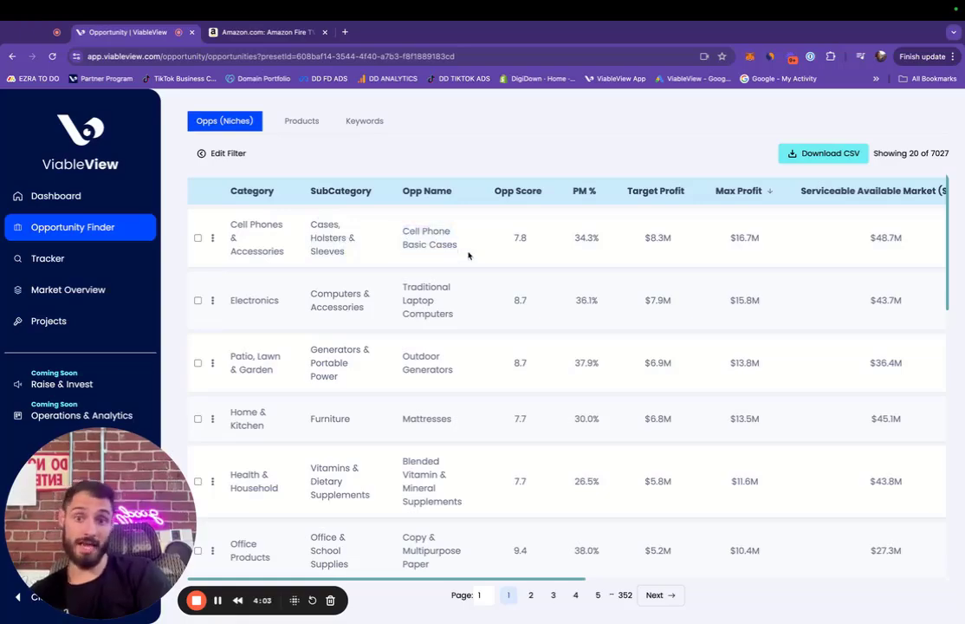
scroll(468, 254, right, 5)
scroll(468, 255, left, 3)
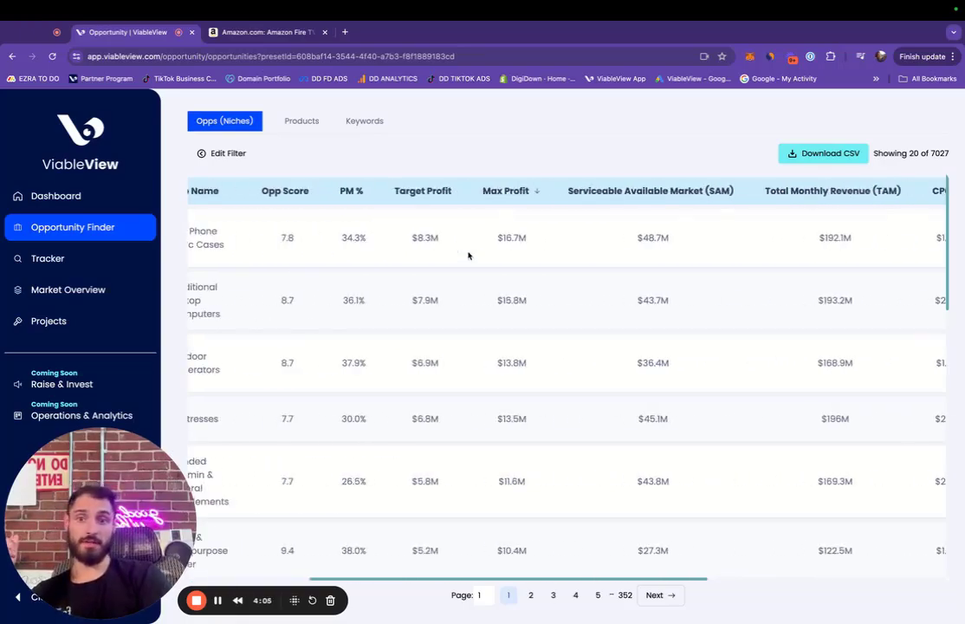
double_click(293, 238)
double_click(346, 238)
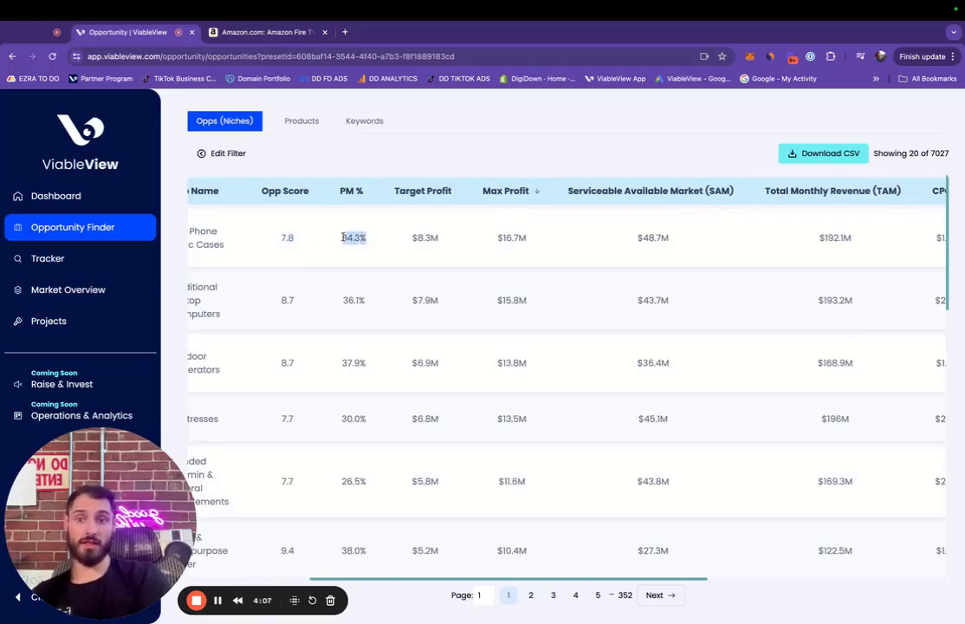
double_click(425, 236)
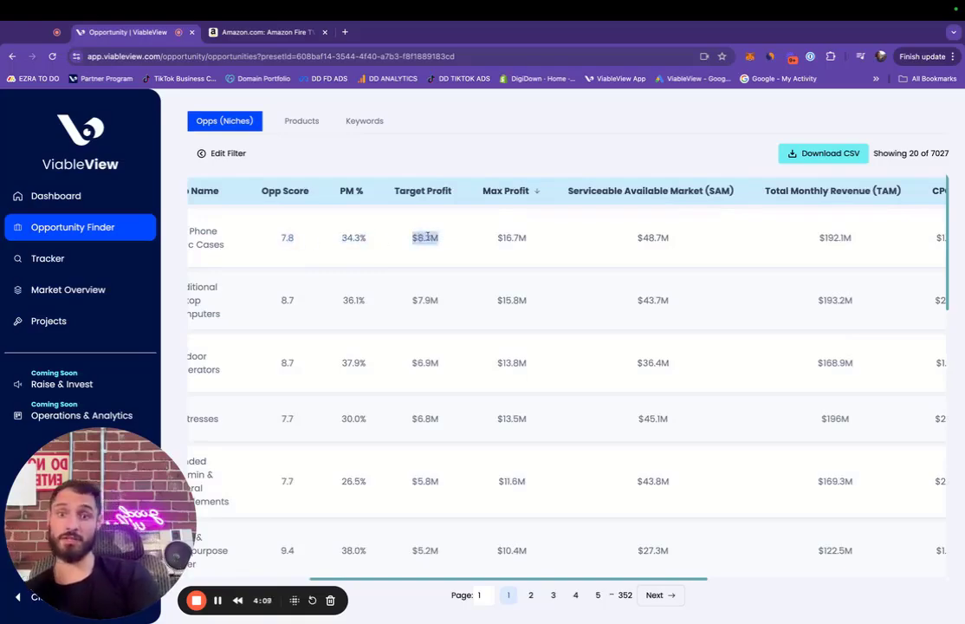
click(459, 237)
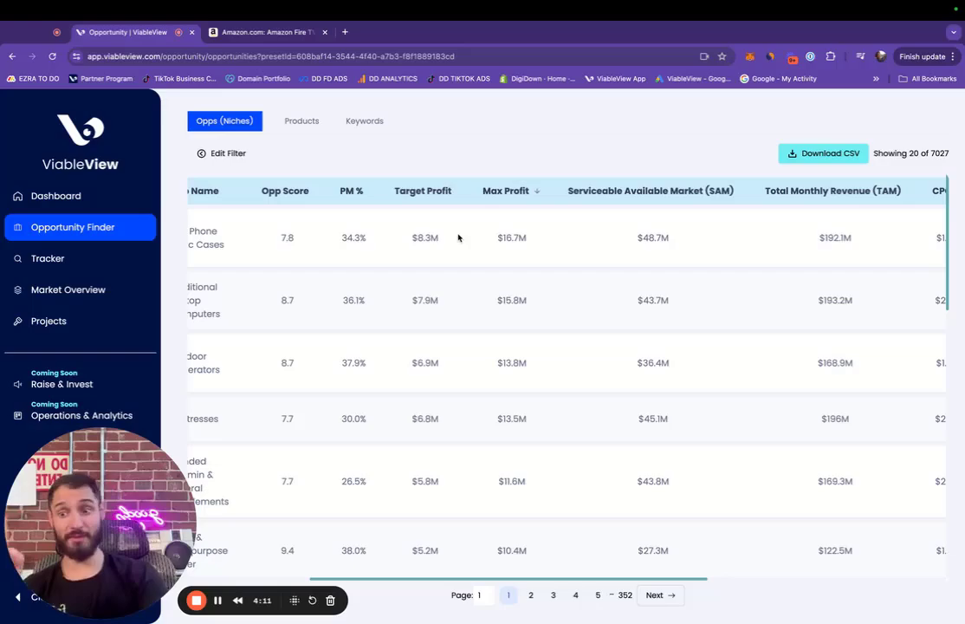
double_click(512, 238)
click(539, 257)
double_click(655, 238)
click(684, 252)
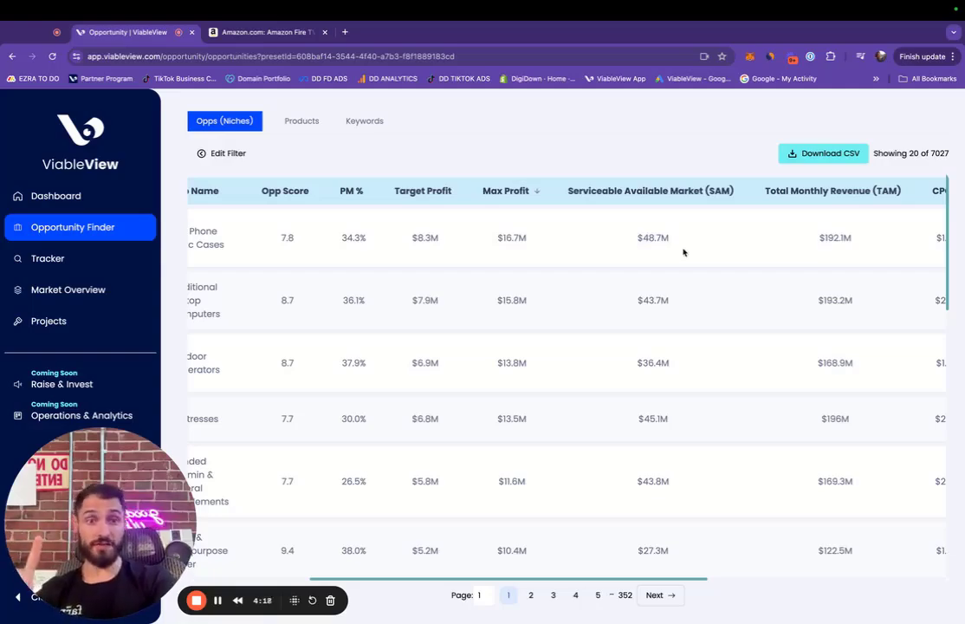
scroll(684, 252, right, 3)
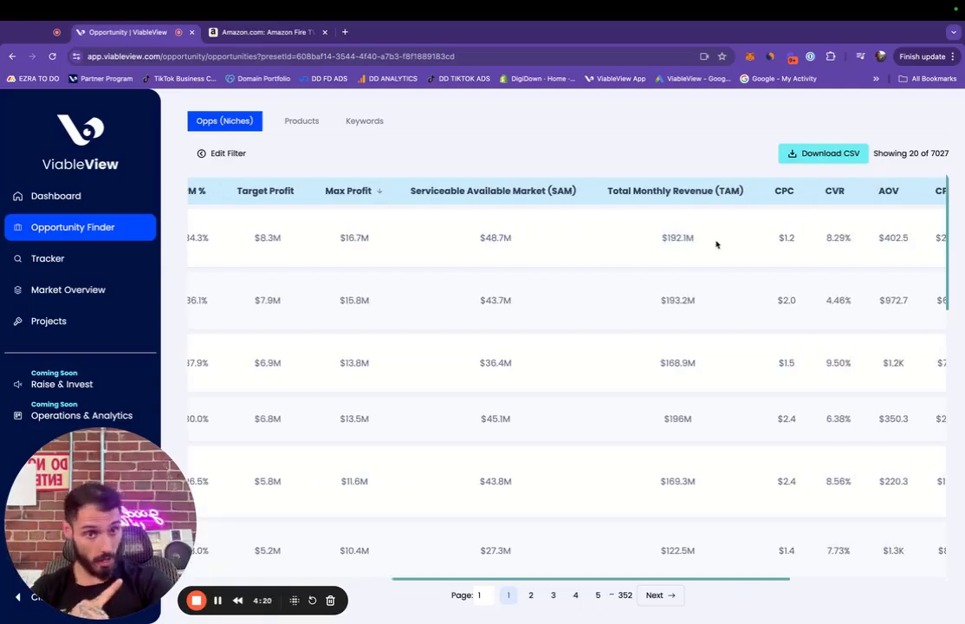
scroll(717, 244, right, 3)
double_click(625, 240)
click(624, 240)
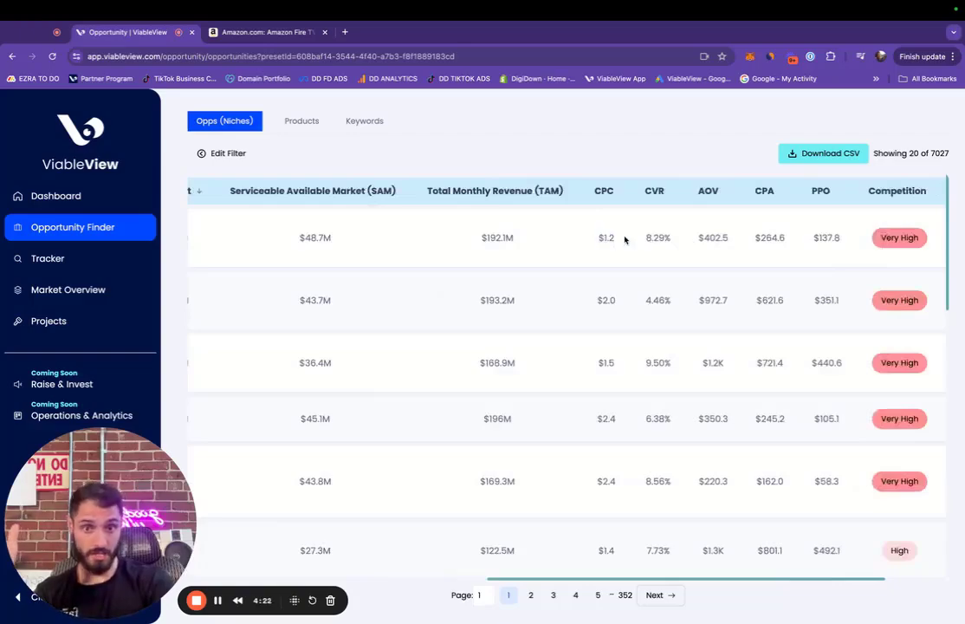
double_click(652, 238)
click(680, 243)
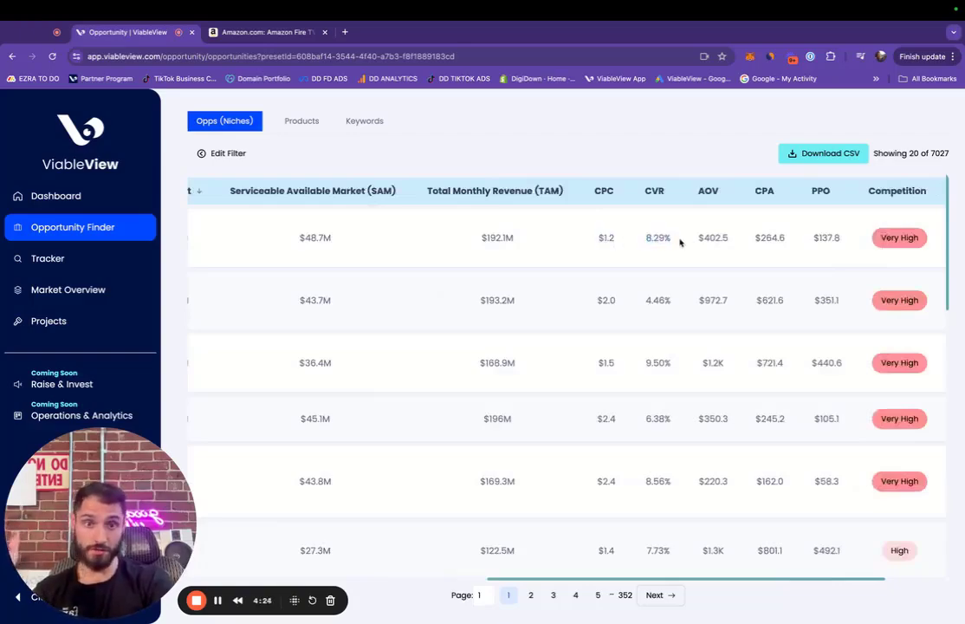
double_click(713, 237)
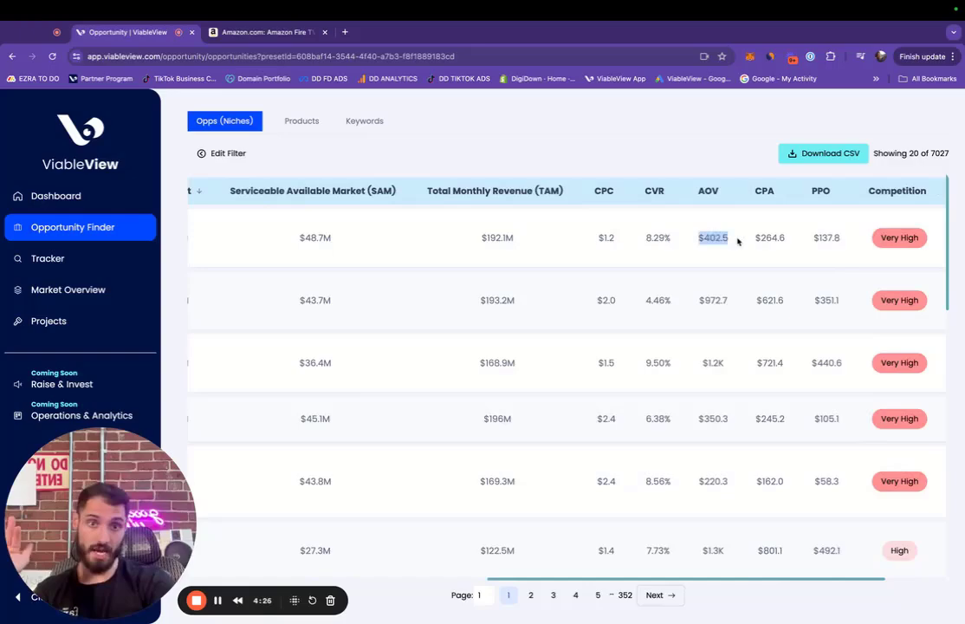
click(738, 242)
double_click(768, 238)
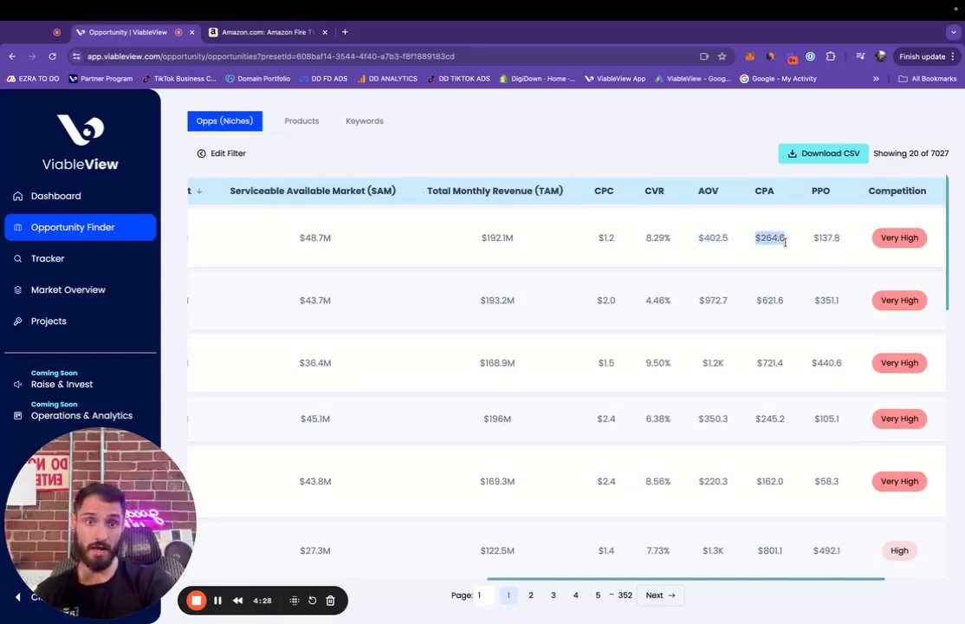
click(790, 247)
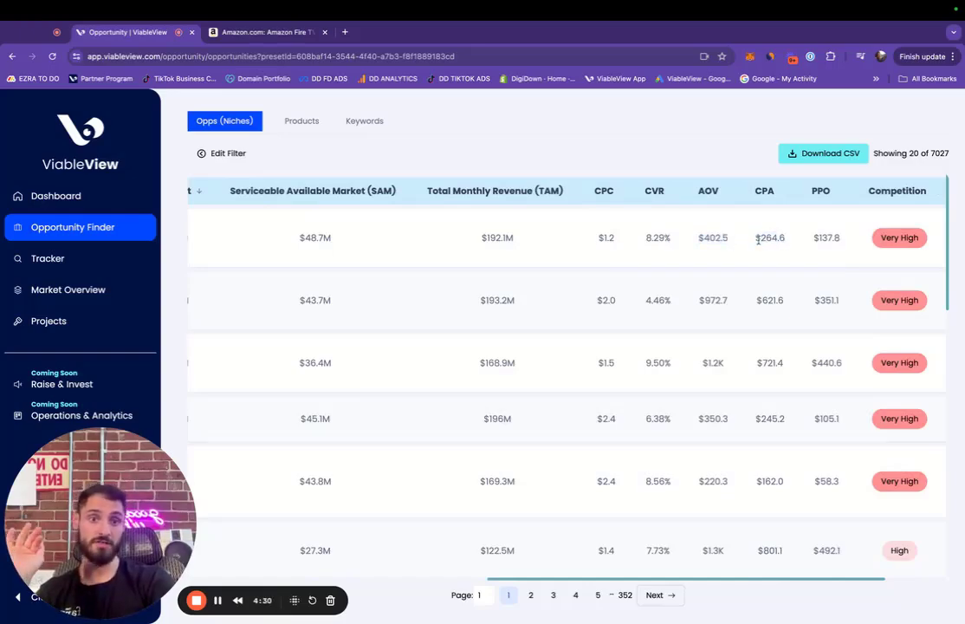
double_click(768, 238)
double_click(826, 237)
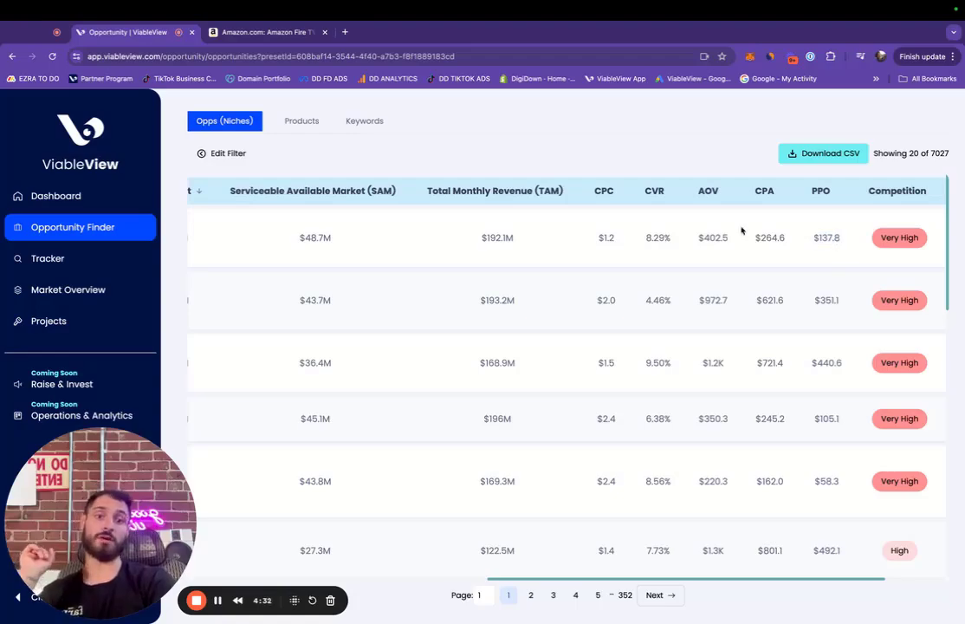
scroll(701, 236, left, 10)
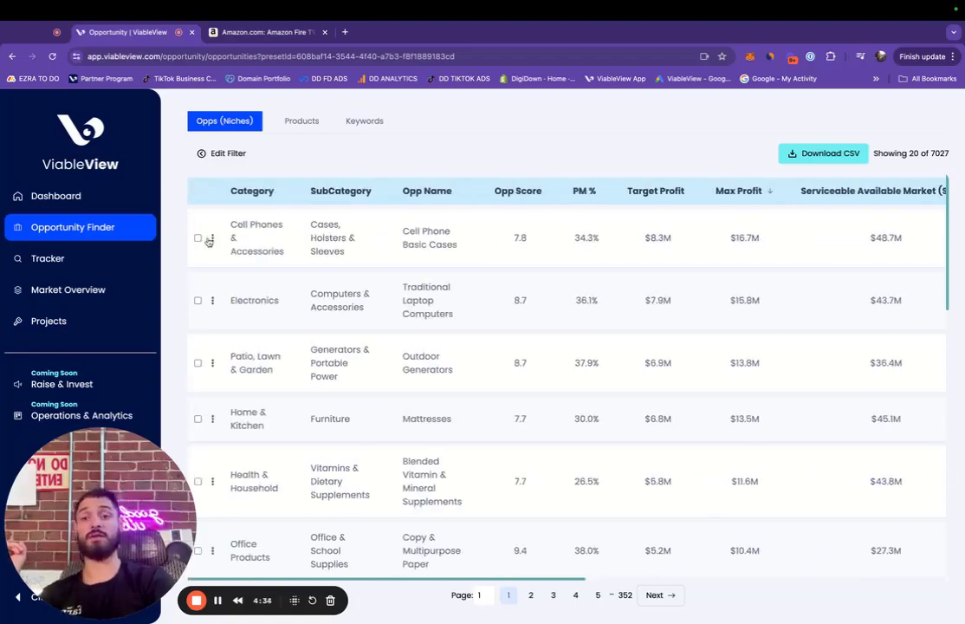
Open the Cell Phone Basic Cases niche, browse its Top Products, then list its Top Shops
click(211, 238)
click(236, 255)
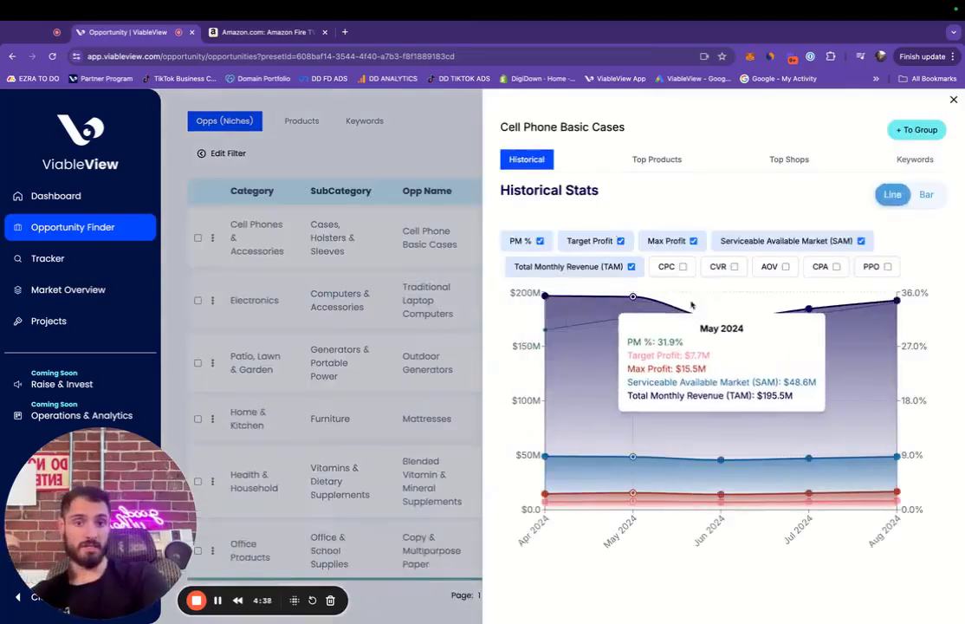
click(657, 159)
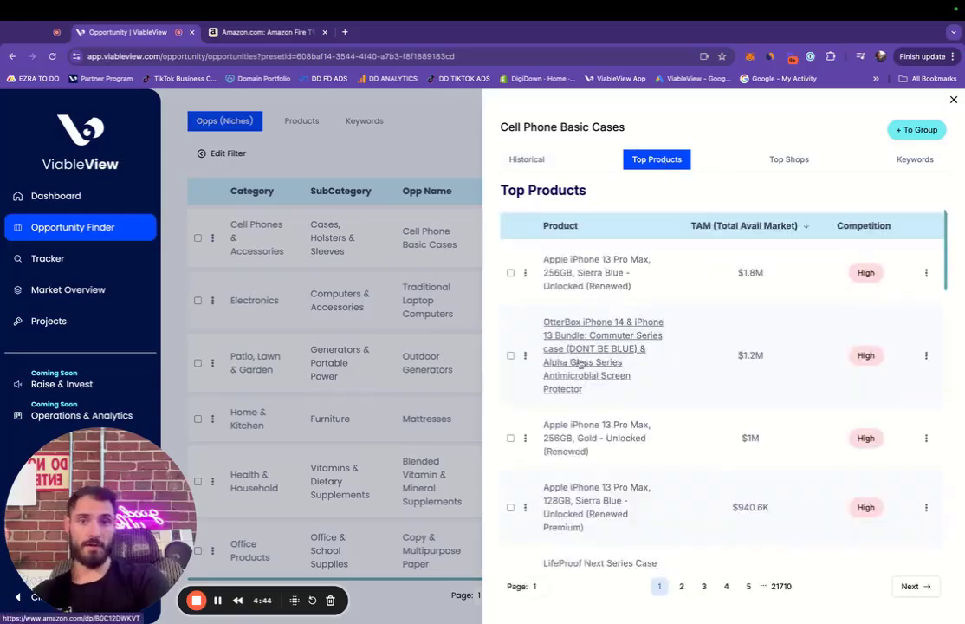
scroll(577, 355, down, 3)
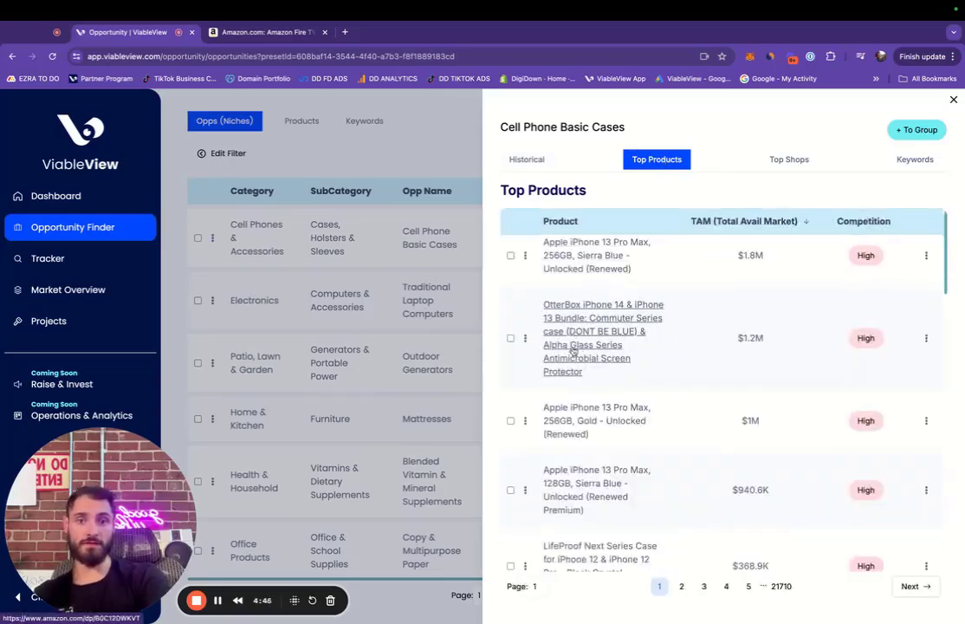
scroll(572, 399, down, 3)
scroll(581, 403, up, 5)
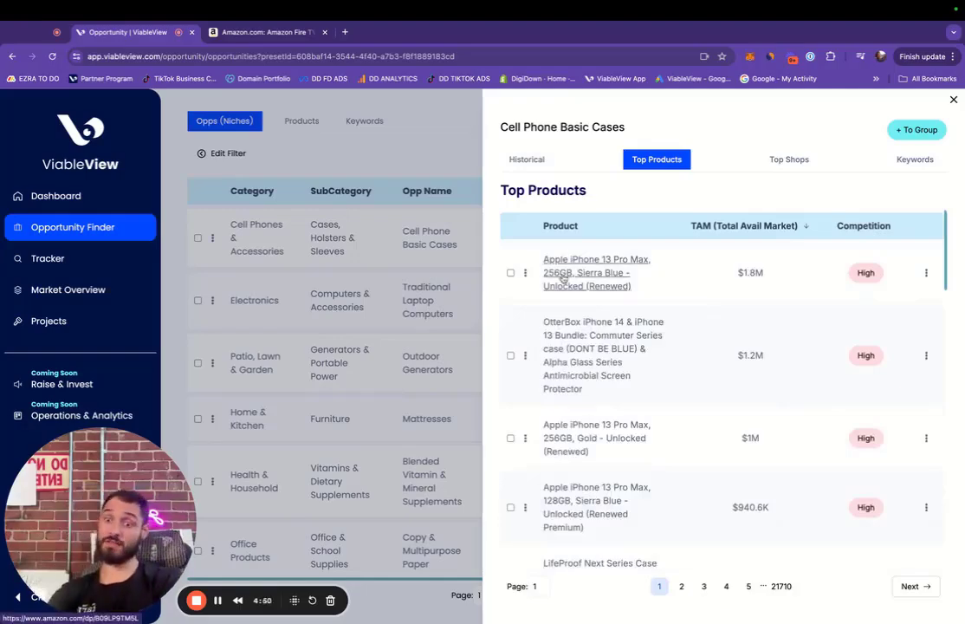
scroll(563, 388, down, 7)
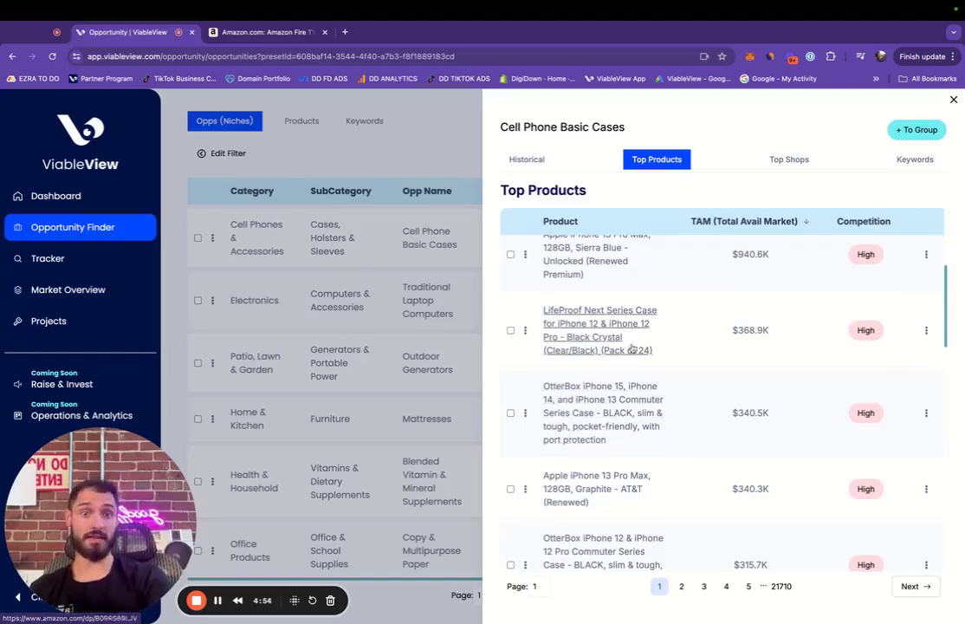
click(790, 161)
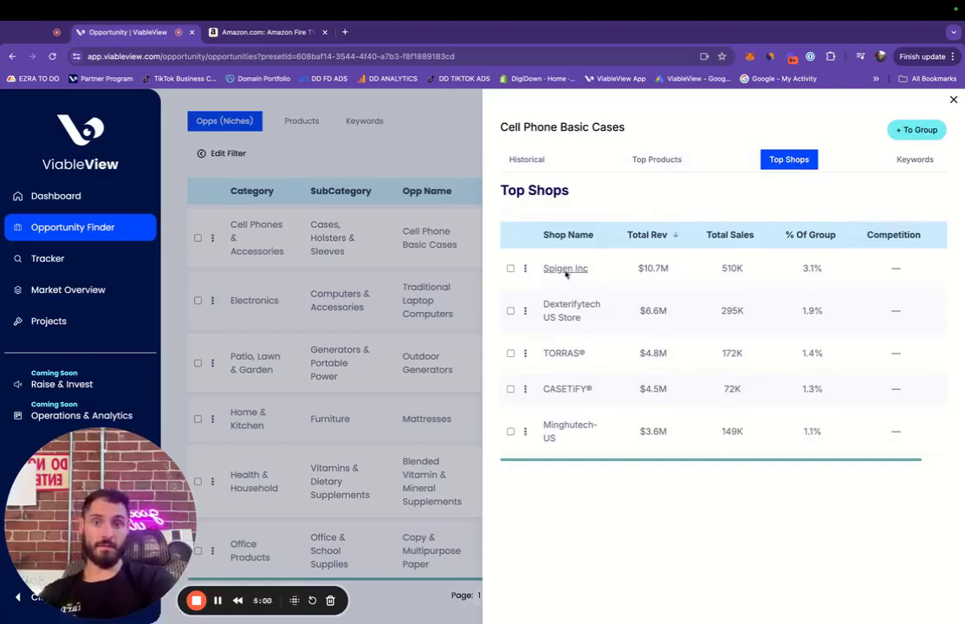
Open Spigen Inc's Amazon seller profile, then return to the niche's Top Products
click(565, 269)
click(148, 32)
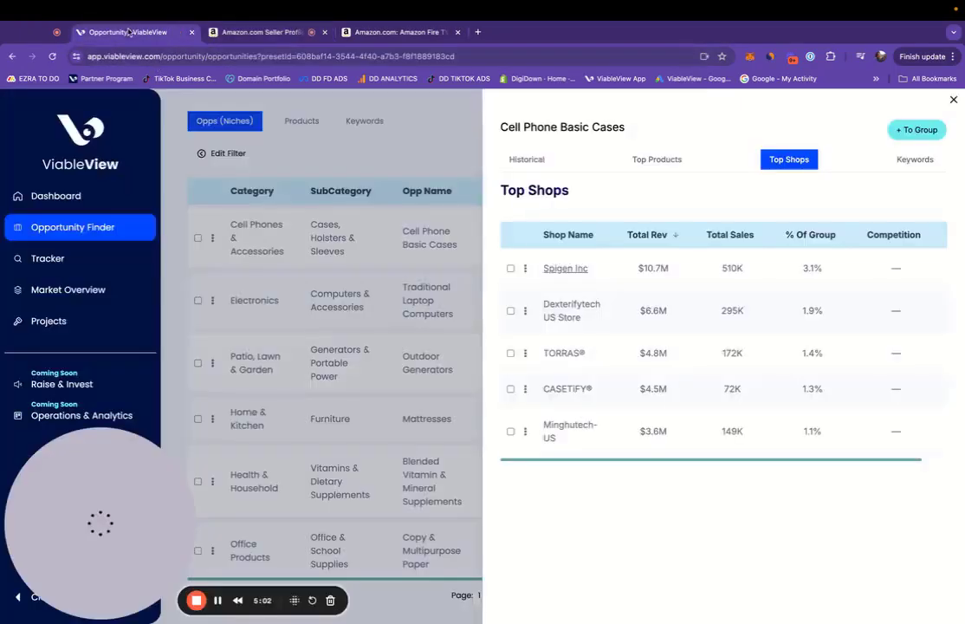
click(667, 160)
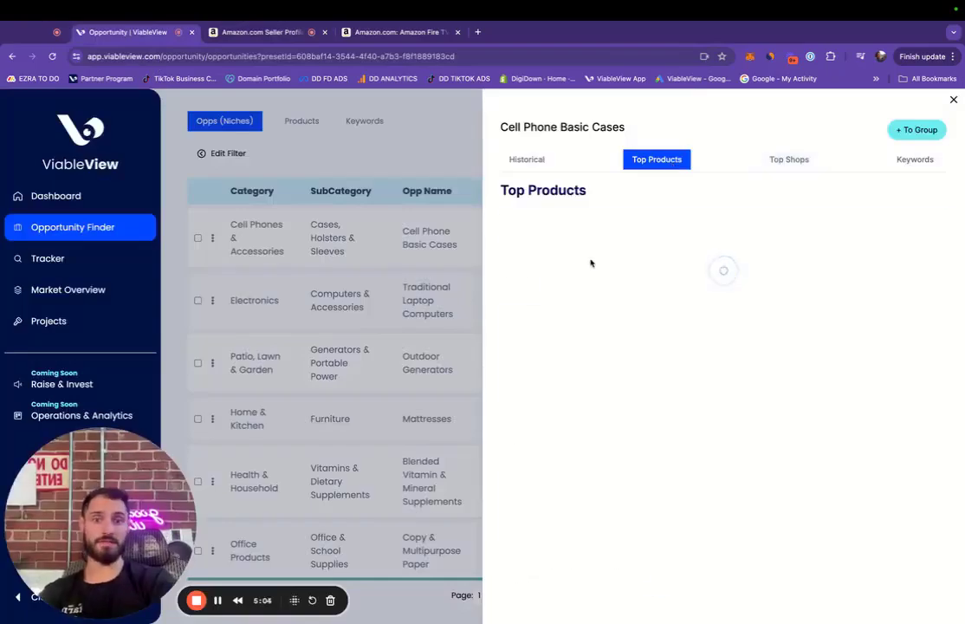
click(567, 320)
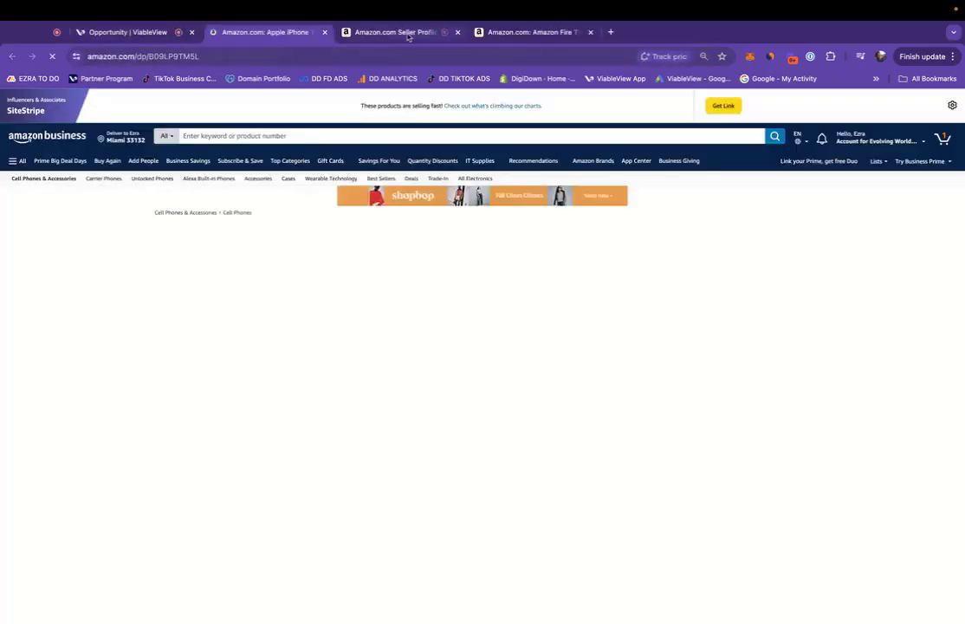
click(394, 32)
key(ctrl+shift+Tab)
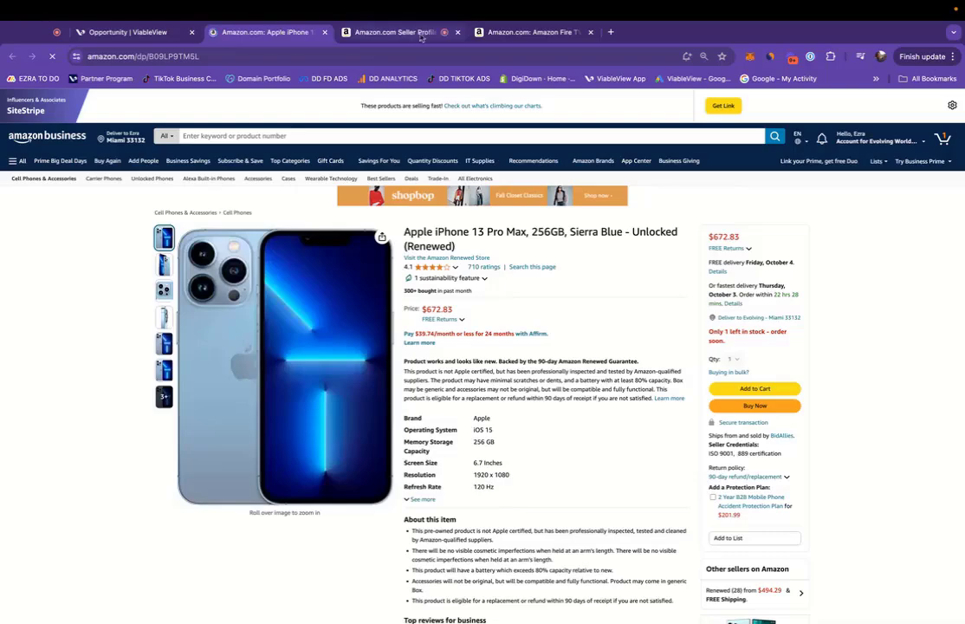
key(ctrl+Tab)
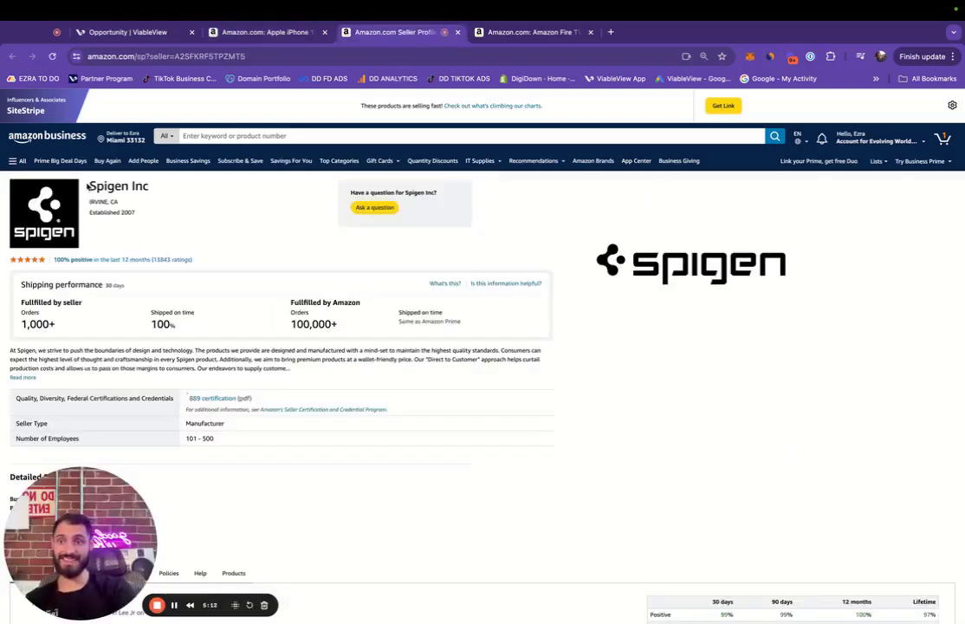
drag(87, 185, 130, 186)
click(147, 212)
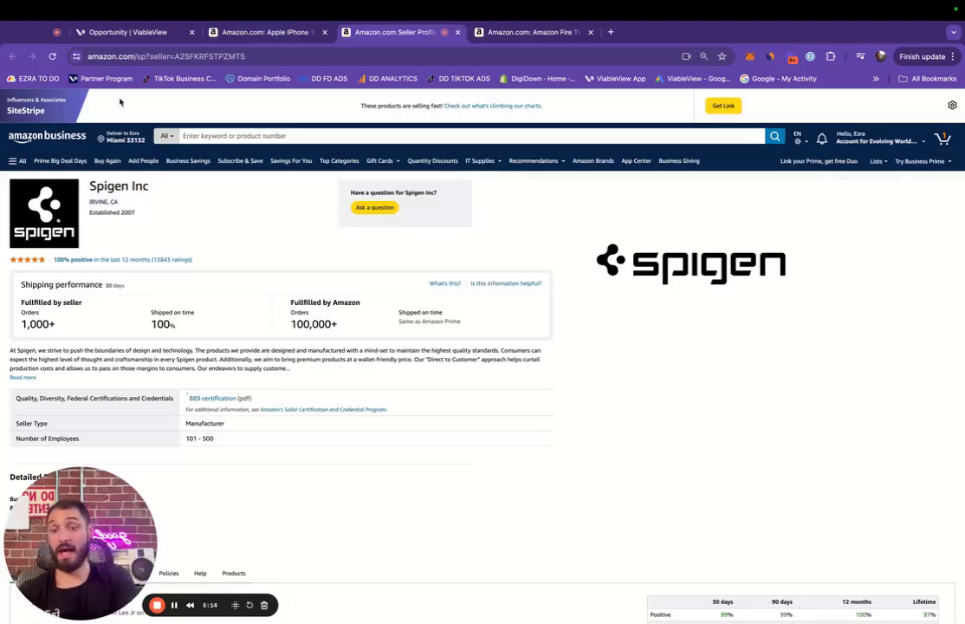
click(137, 33)
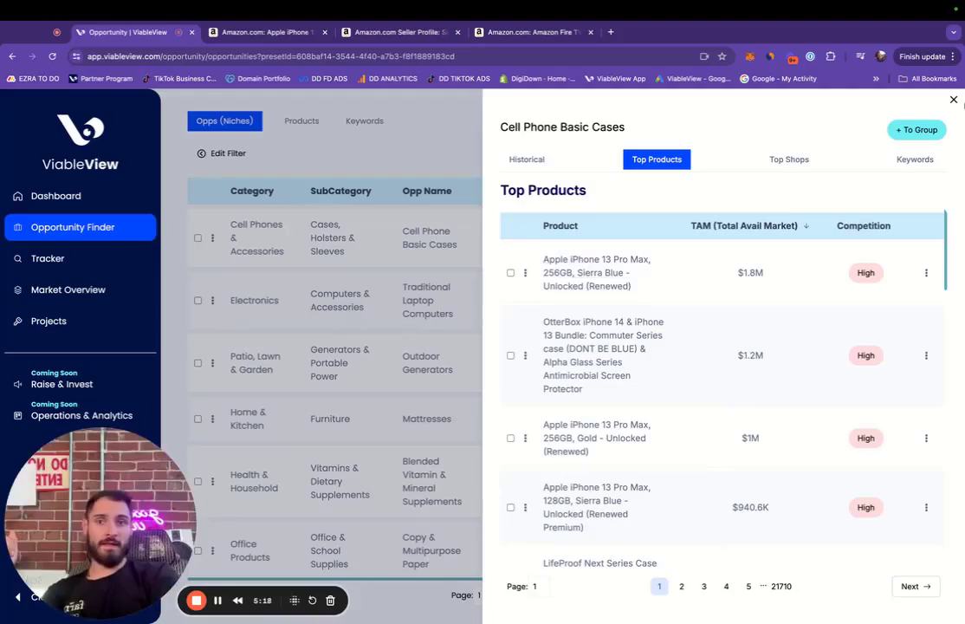
Switch to product-level opportunities and inspect the first product's CPC, CVR, AOV and CPA
key(Escape)
click(303, 122)
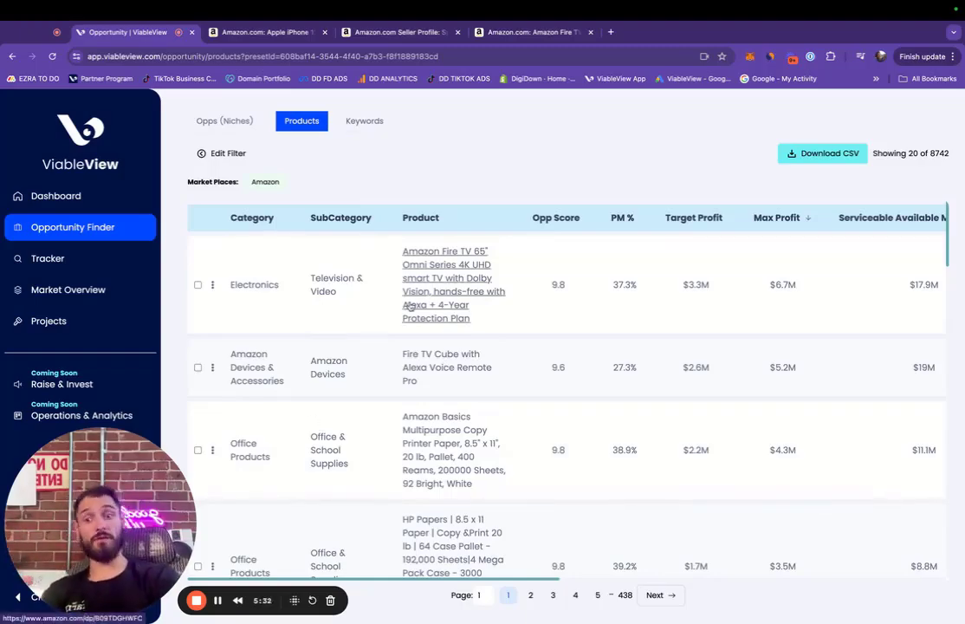
scroll(567, 356, right, 10)
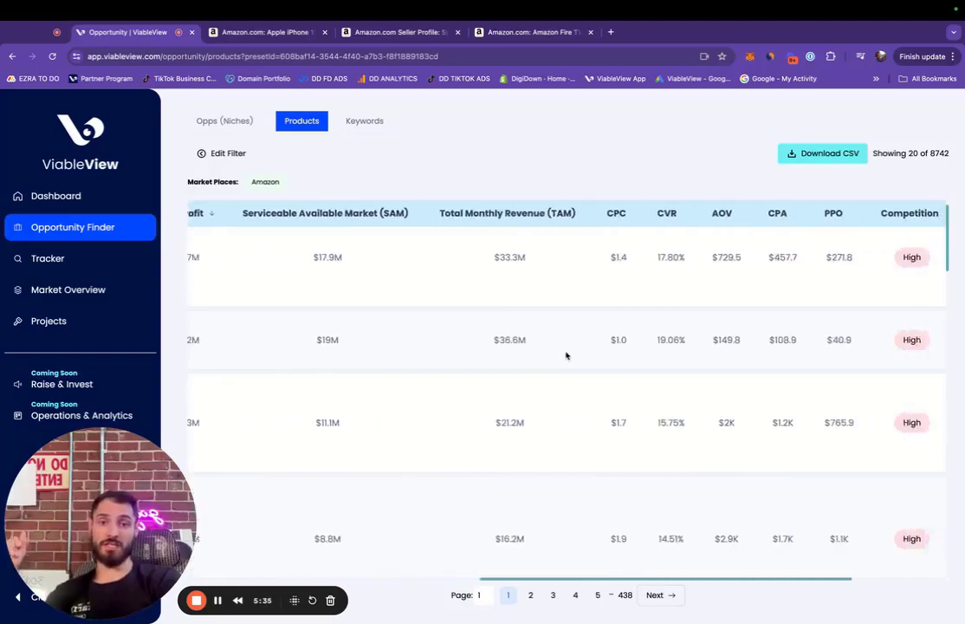
scroll(567, 355, right, 4)
drag(446, 272, 520, 257)
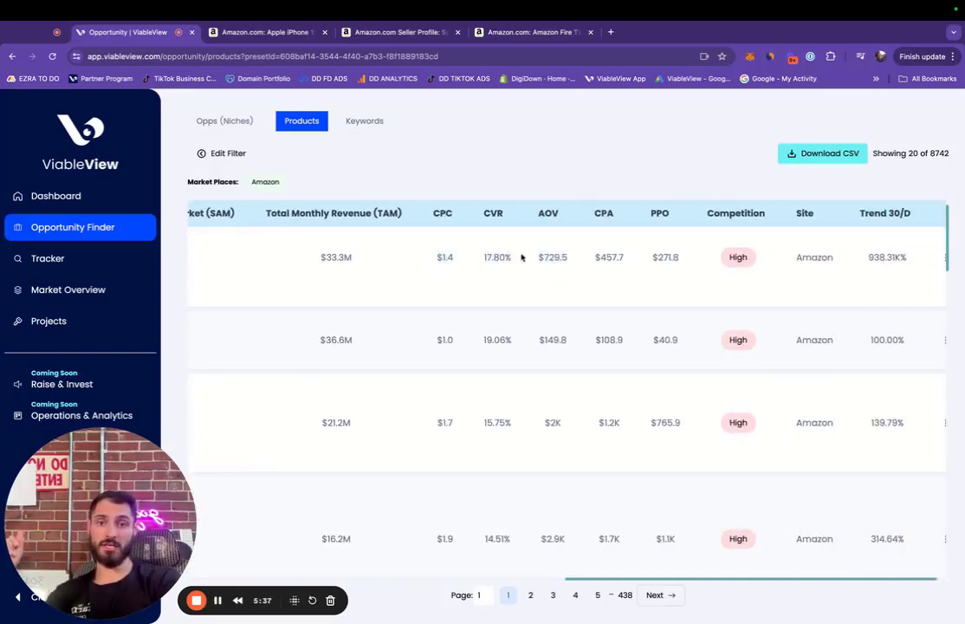
drag(584, 271, 675, 280)
scroll(592, 298, left, 10)
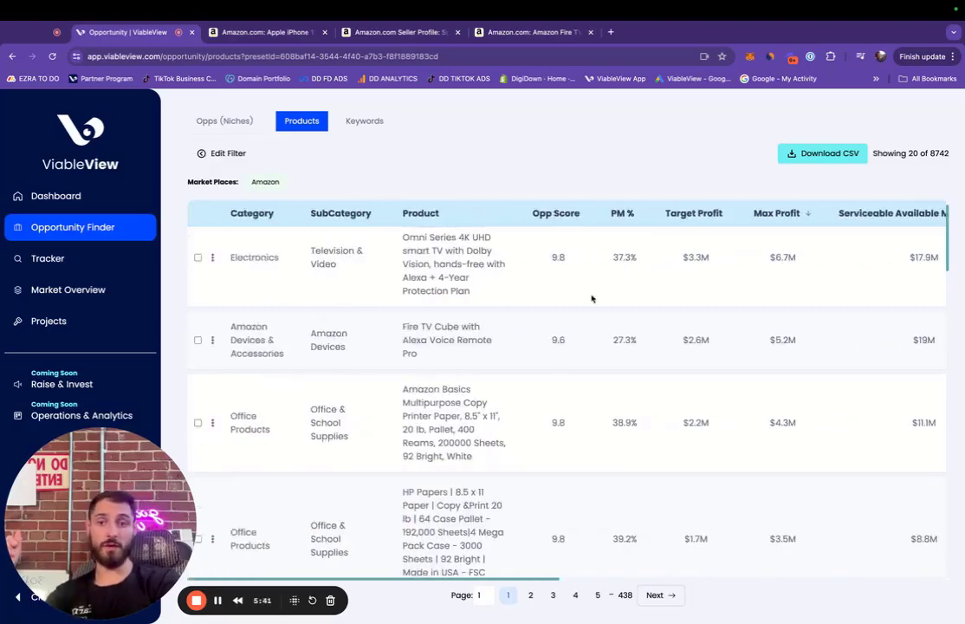
Open the HP Papers 64-case copy paper pallet listing on Amazon
scroll(468, 272, down, 3)
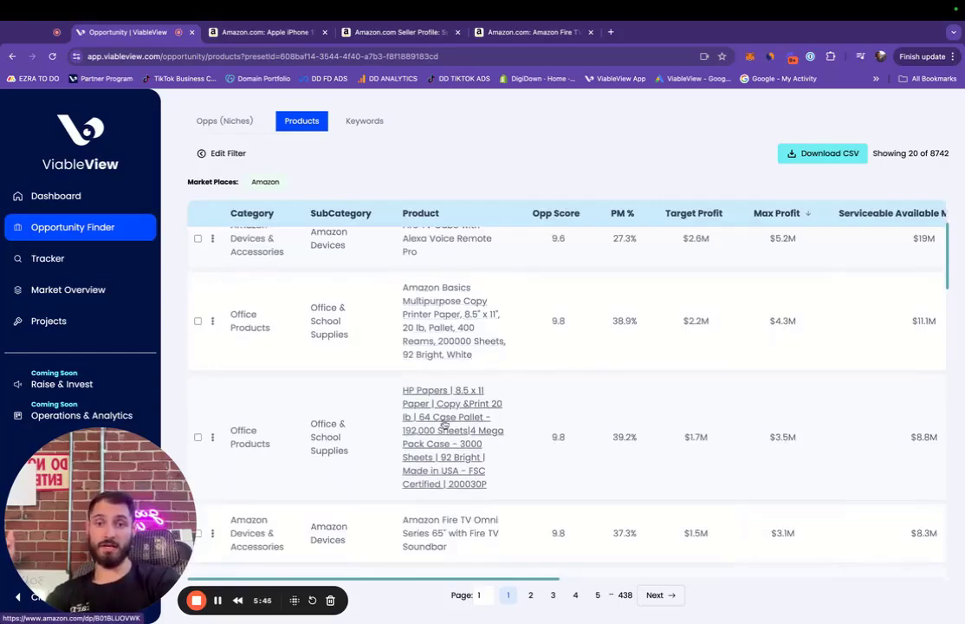
scroll(442, 386, down, 1)
scroll(433, 390, right, 10)
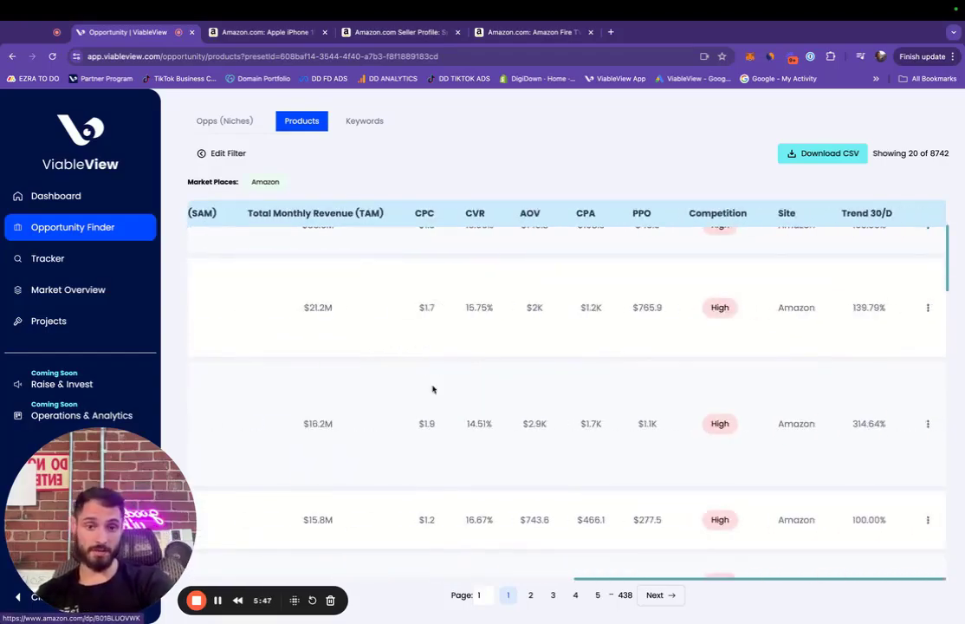
click(464, 407)
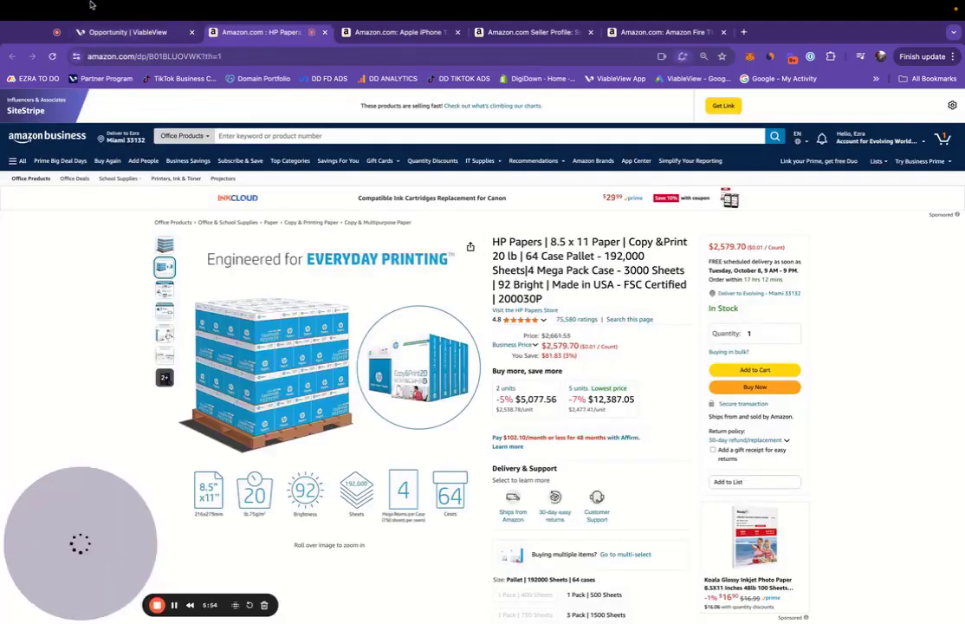
Check the HP Papers Amazon listing against its ViableView row: 9.8 opp score, 39.2% margin
click(128, 32)
scroll(678, 399, right, 5)
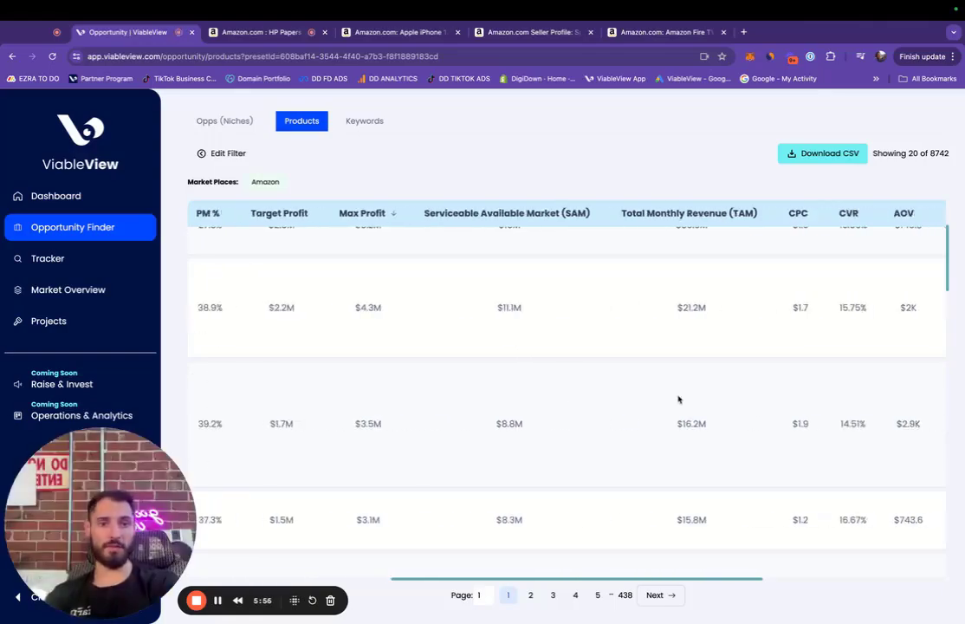
scroll(665, 351, right, 3)
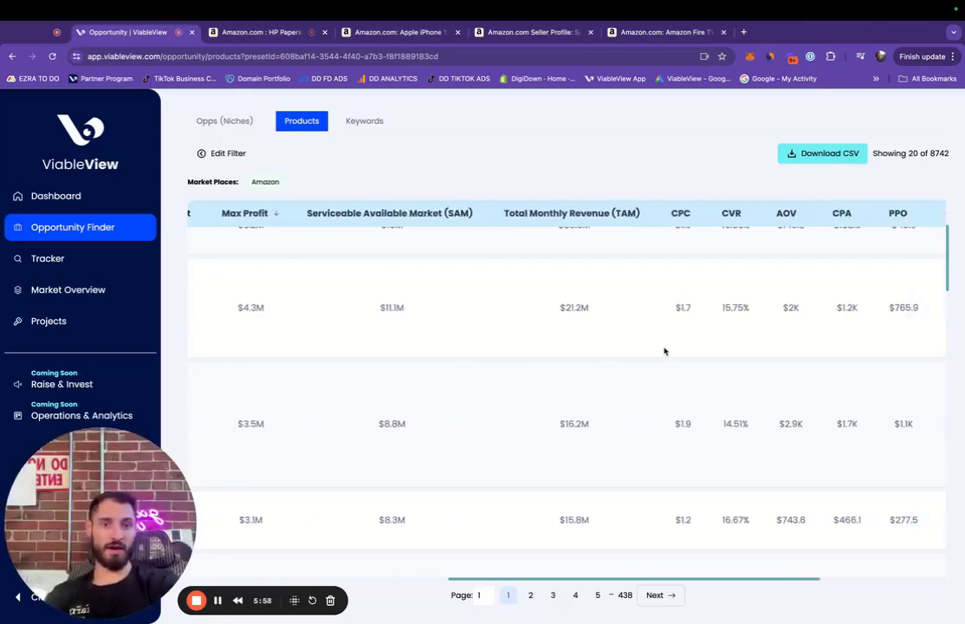
scroll(772, 360, left, 8)
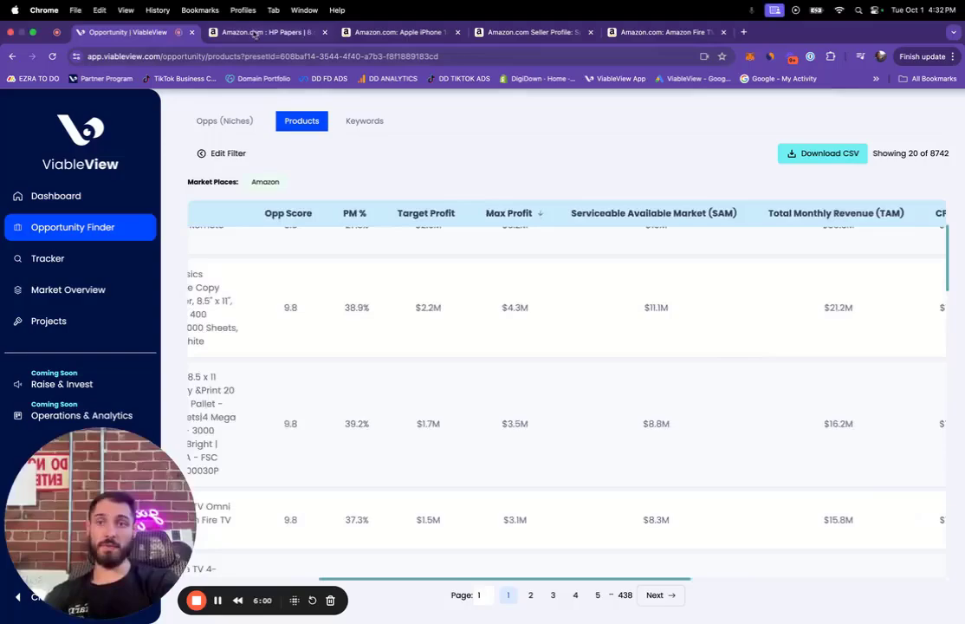
click(236, 36)
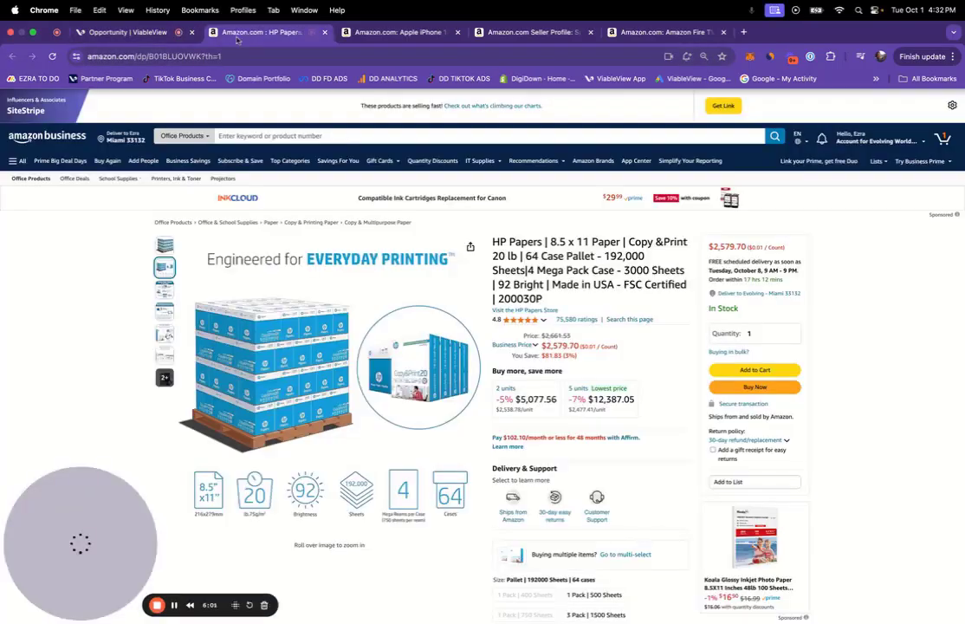
click(126, 32)
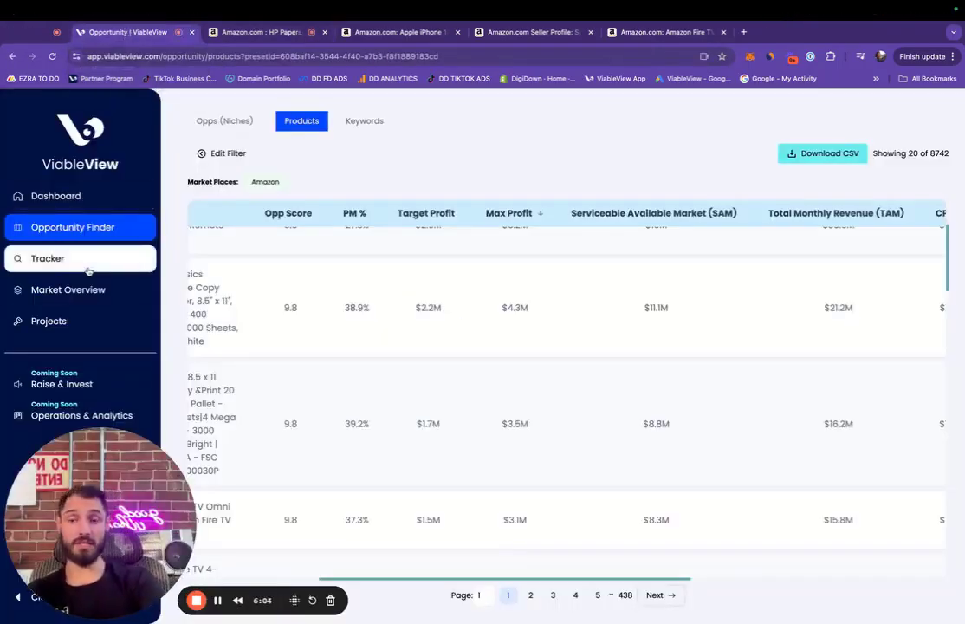
Show Open, Add to Tracker and Add to Project for the Amazon Basics copy paper pallet
scroll(313, 326, left, 5)
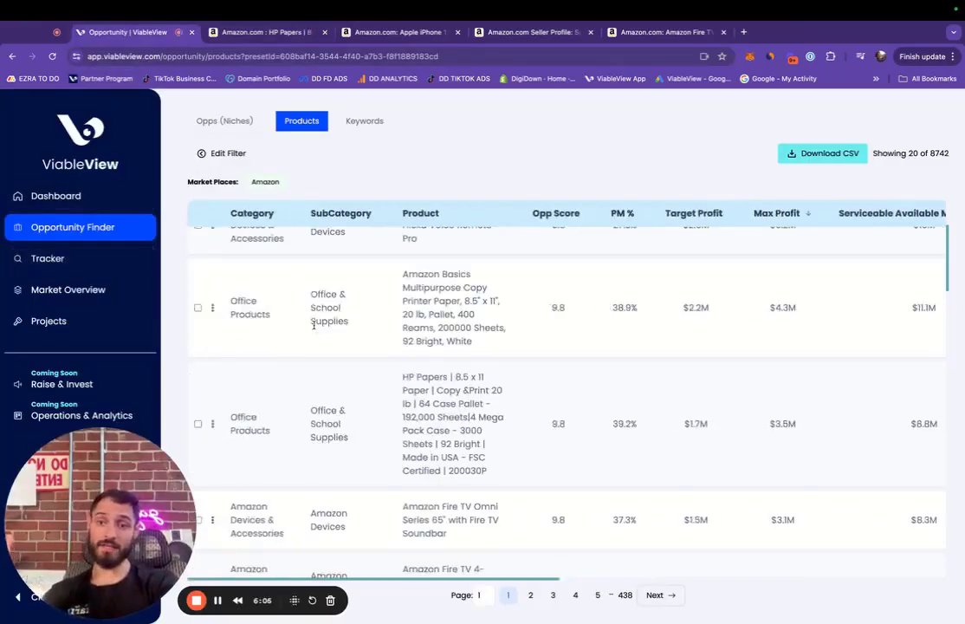
click(213, 308)
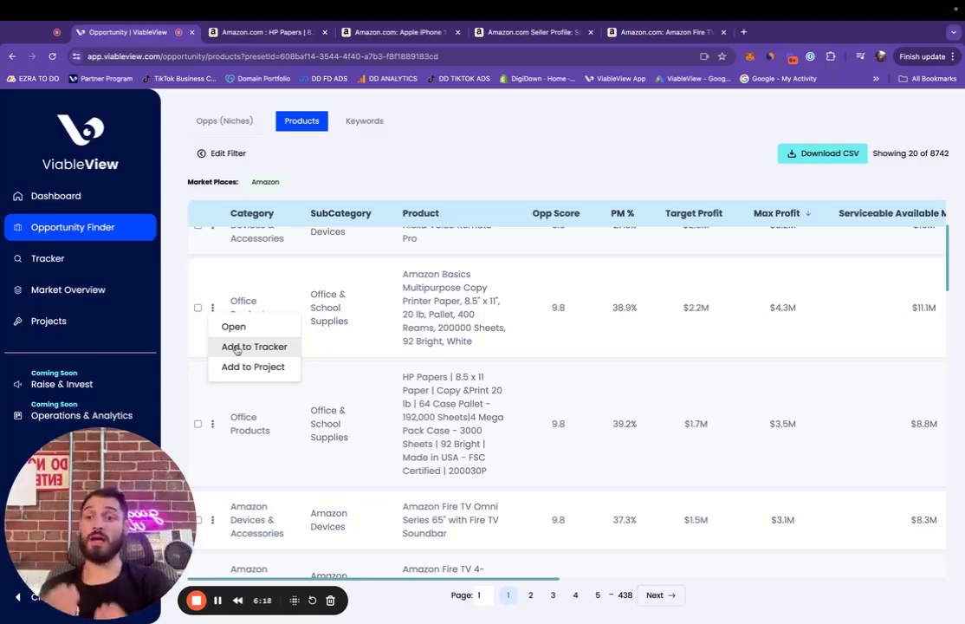
Go to Market Overview and select every category in the table
click(54, 289)
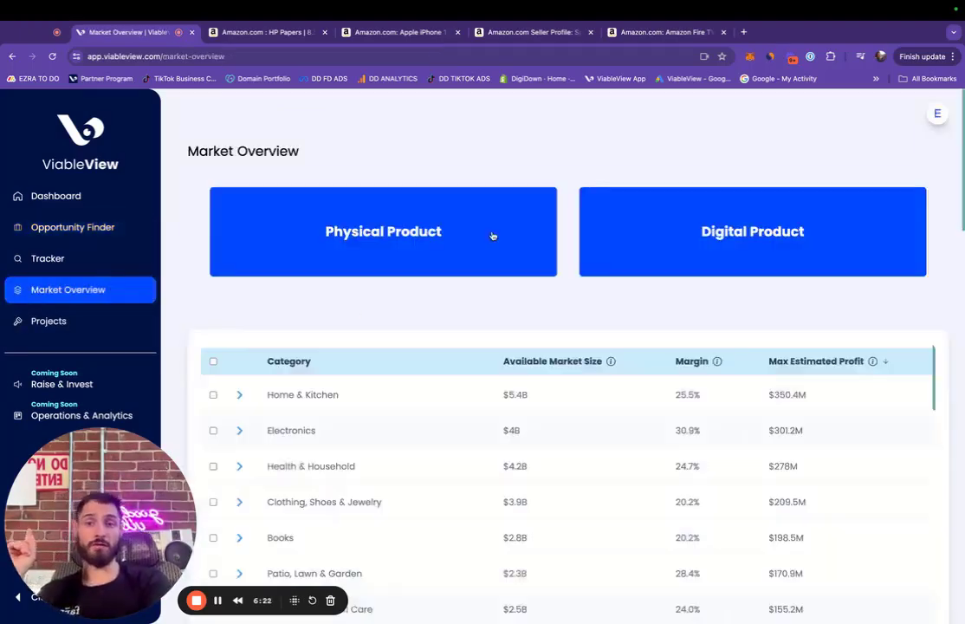
scroll(503, 191, down, 3)
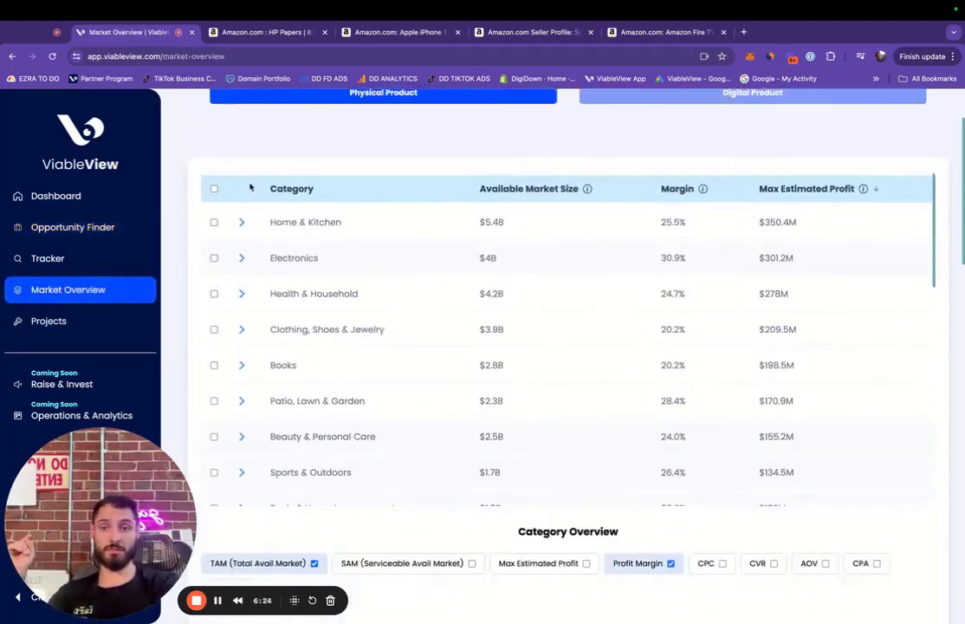
click(214, 187)
Add SAM and Max Estimated Profit bars to the Category Overview chart
scroll(176, 290, down, 1)
scroll(176, 290, down, 4)
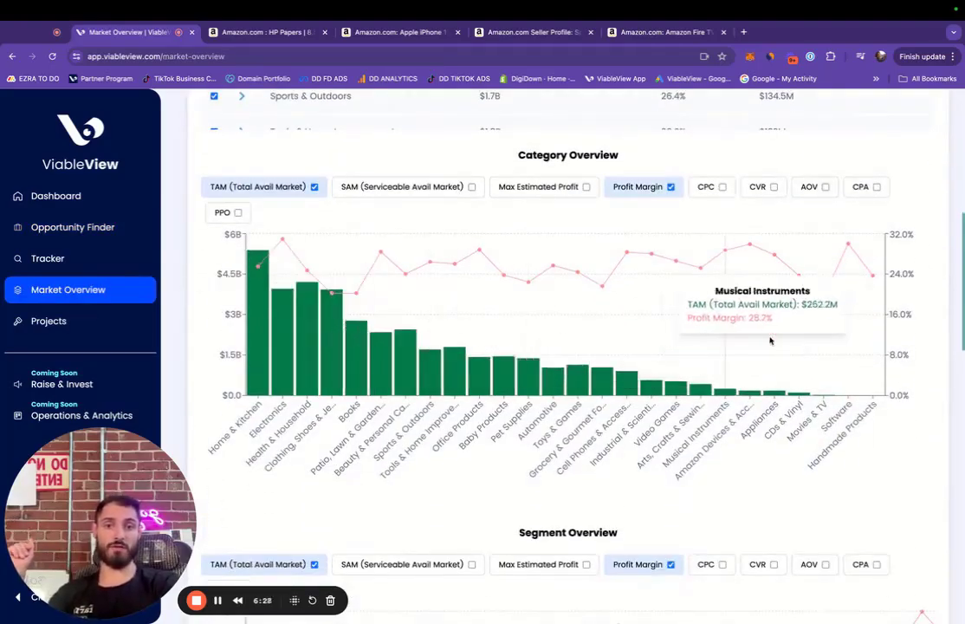
click(400, 187)
click(538, 186)
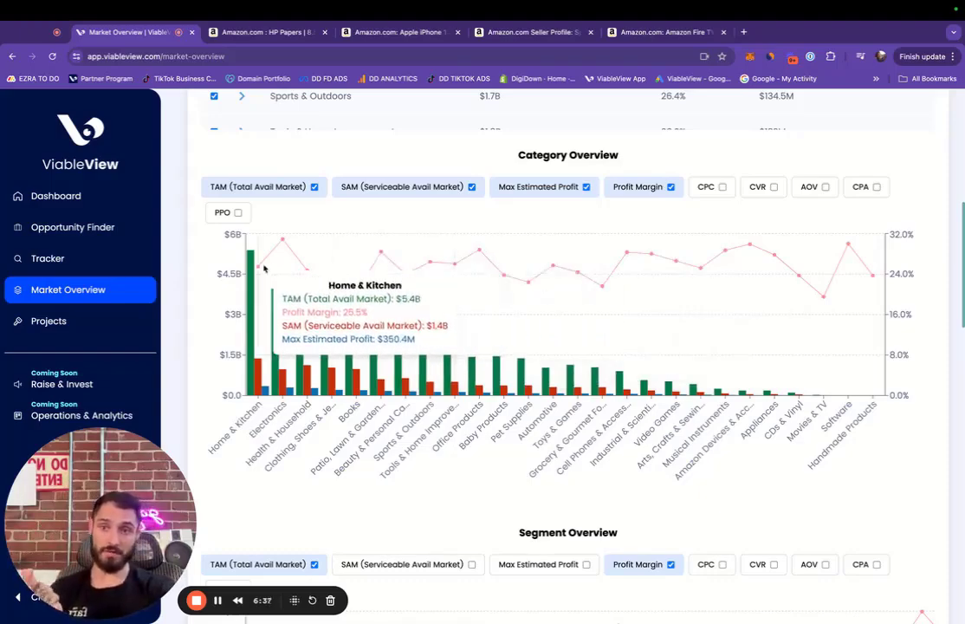
Add SAM and Max Estimated Profit bars to the Segment Overview chart
scroll(254, 362, down, 3)
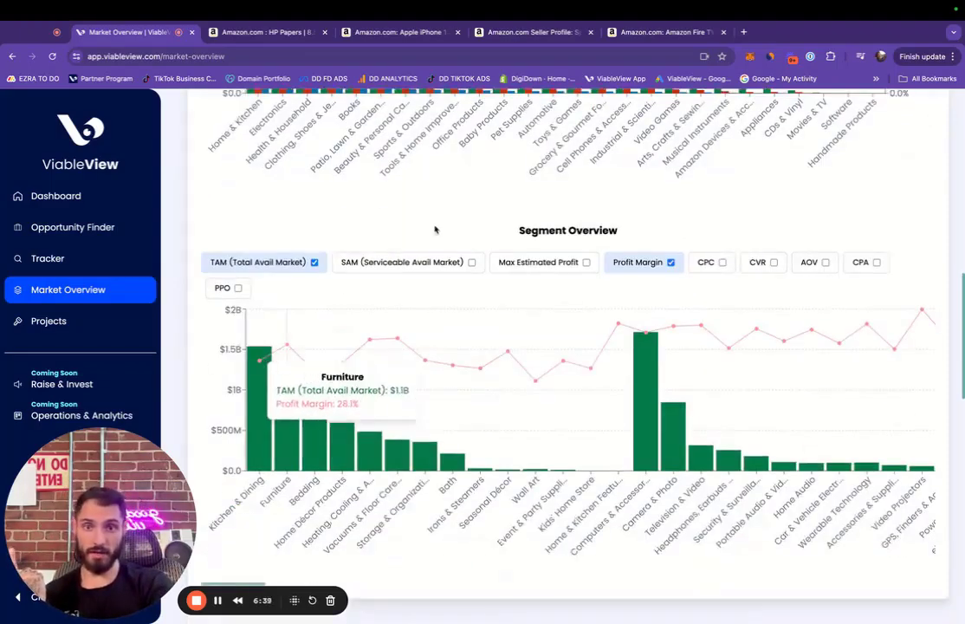
click(425, 264)
click(556, 264)
scroll(522, 368, right, 10)
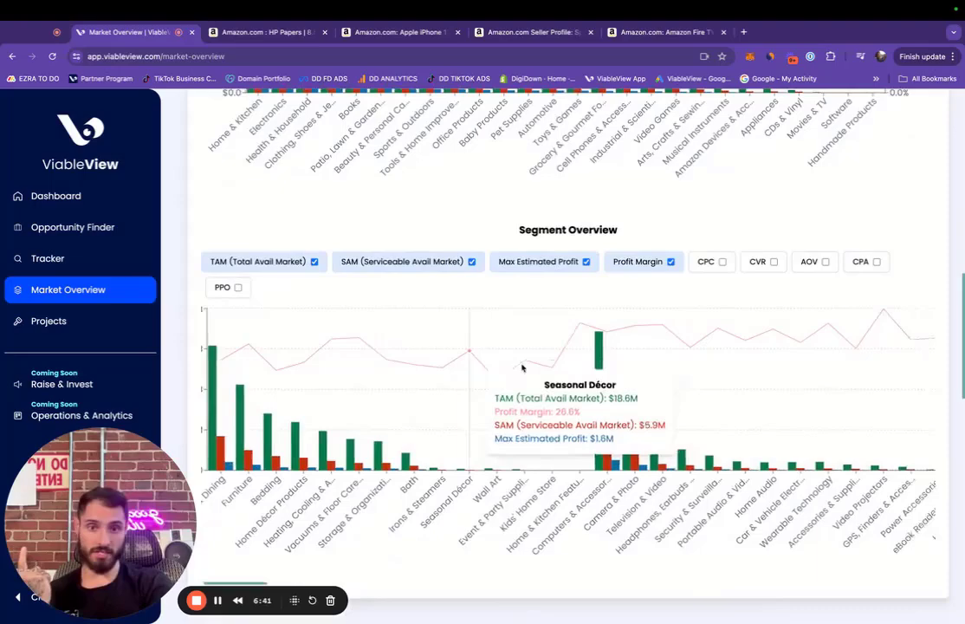
scroll(363, 405, left, 4)
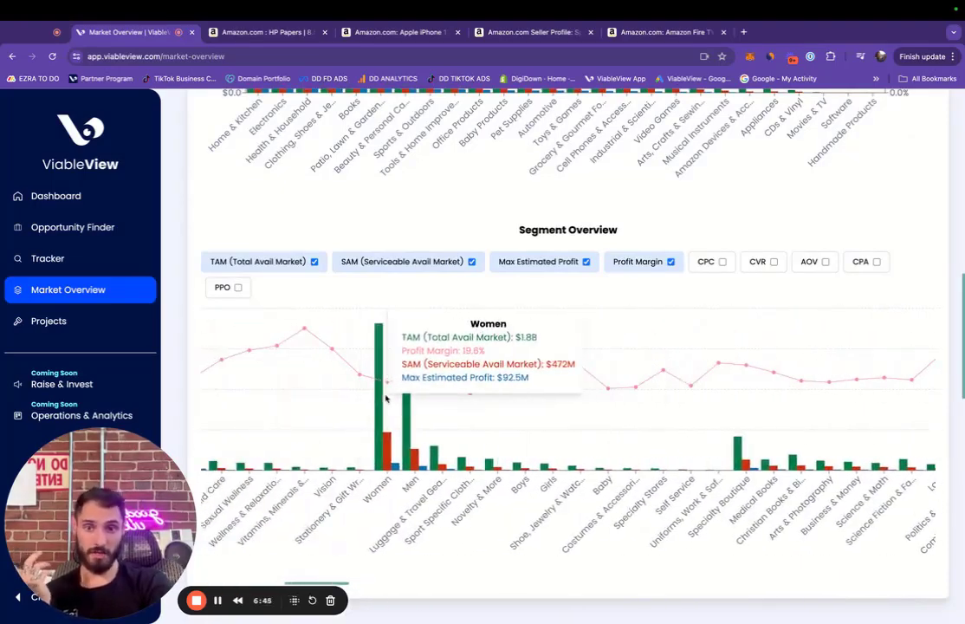
scroll(416, 396, right, 8)
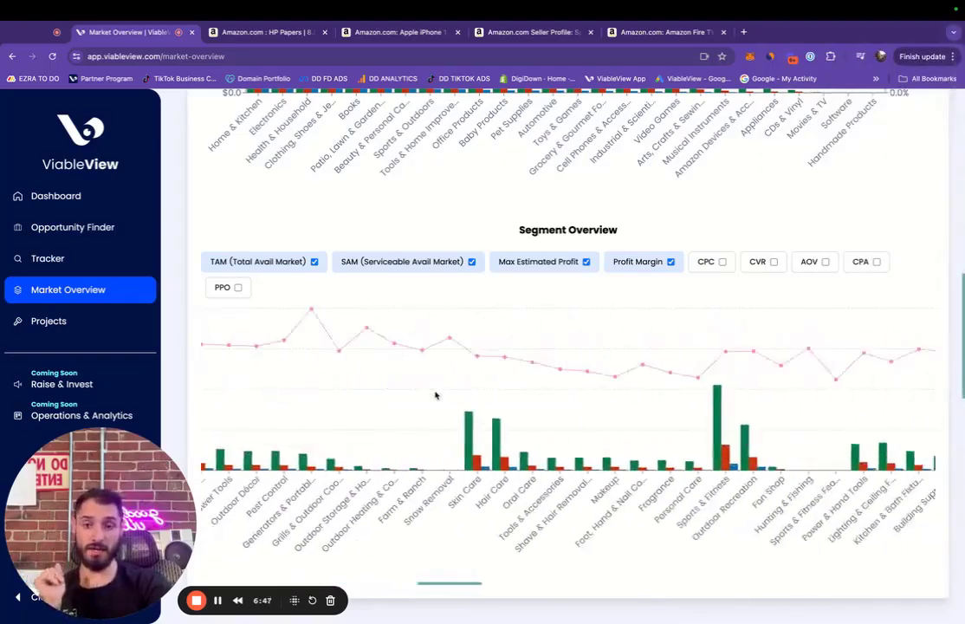
scroll(436, 395, right, 6)
Tick 12V Batteries, 2 in 1 Laptop Computers and both 20% Off $100 niches for Niche Overview
scroll(518, 400, down, 5)
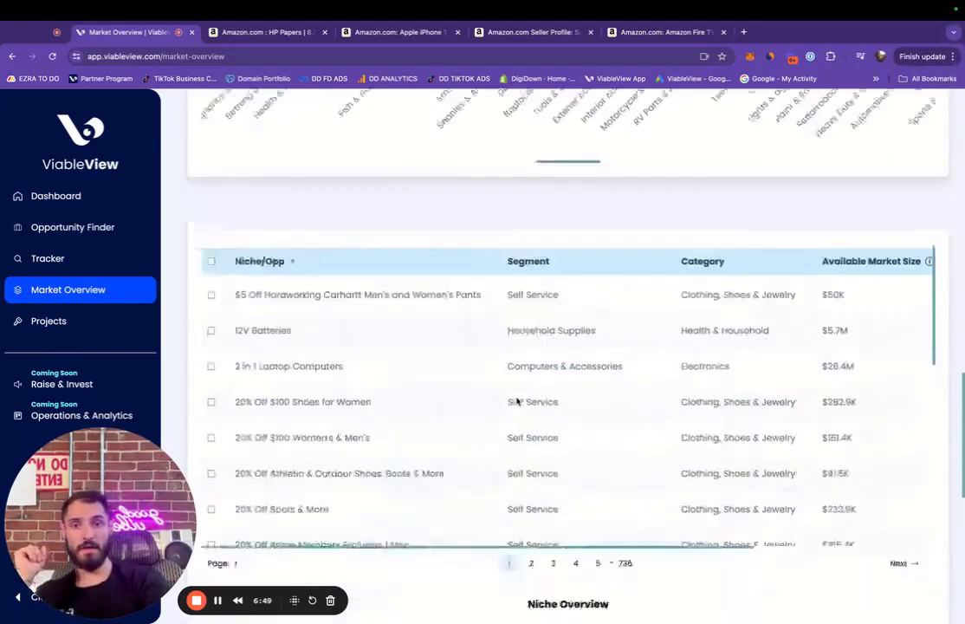
scroll(518, 401, down, 3)
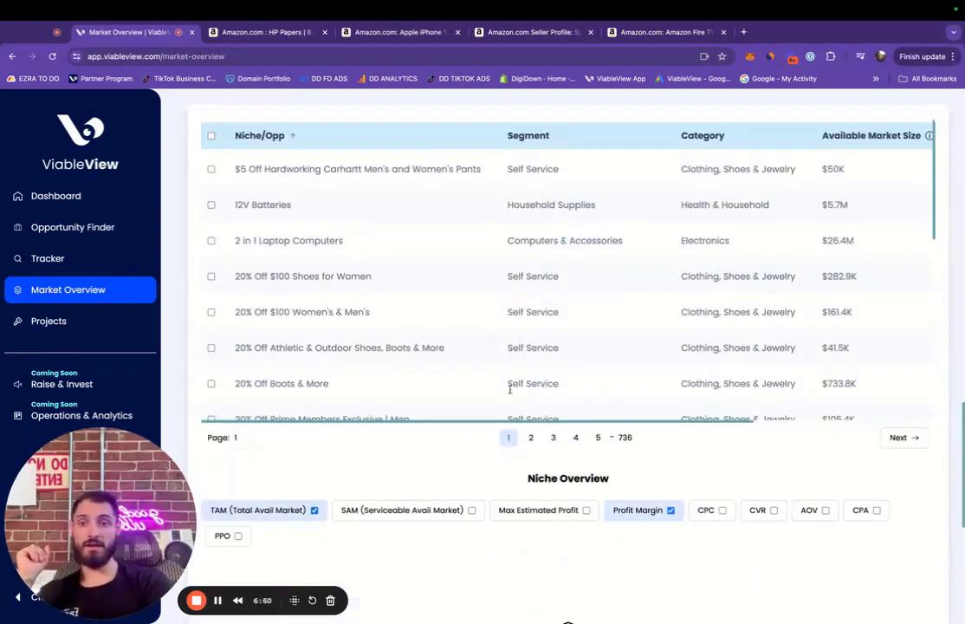
click(211, 205)
click(211, 241)
click(212, 277)
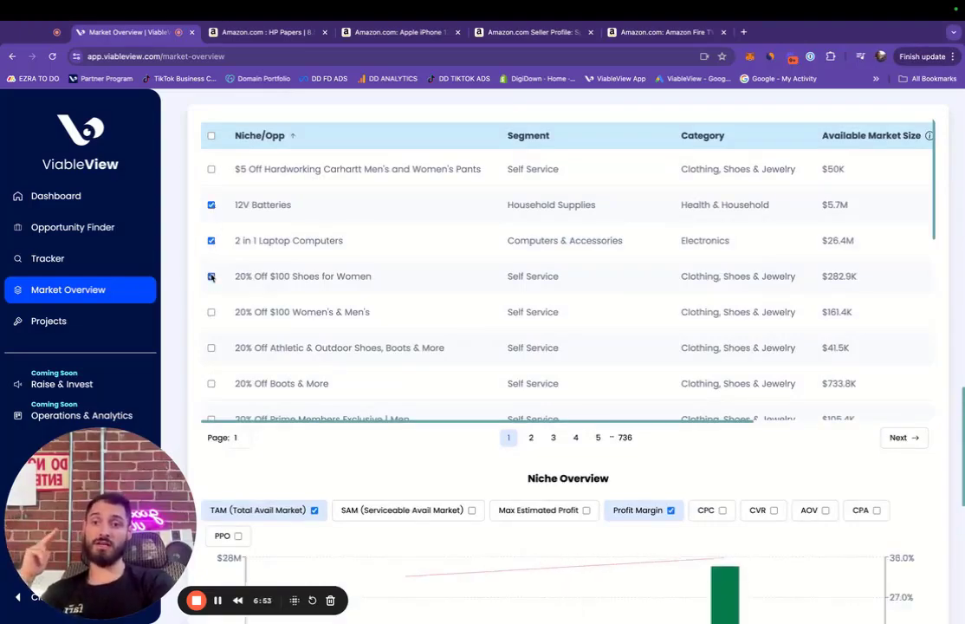
click(211, 313)
scroll(287, 403, down, 4)
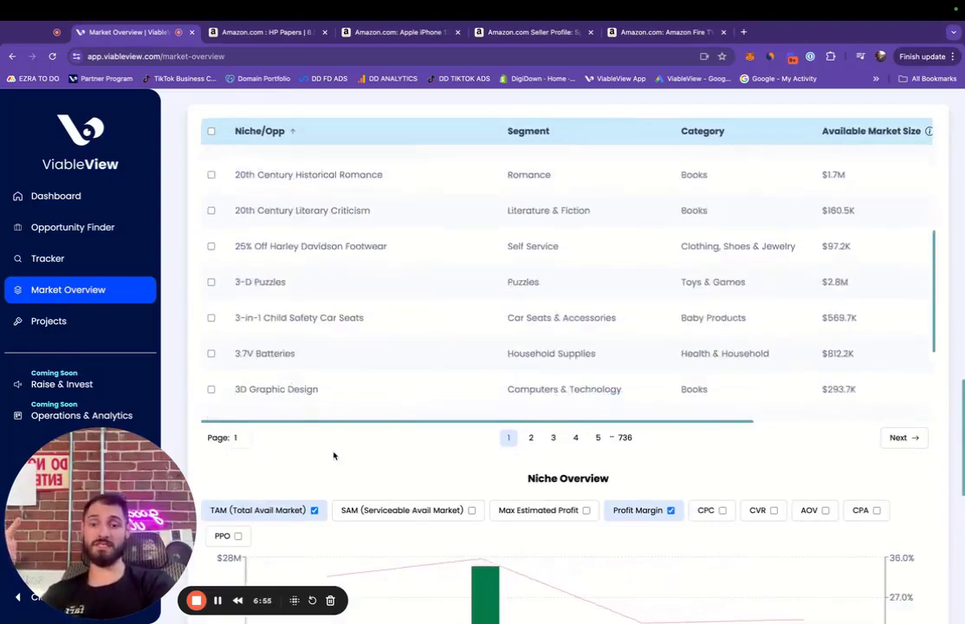
scroll(333, 455, down, 5)
scroll(537, 456, down, 5)
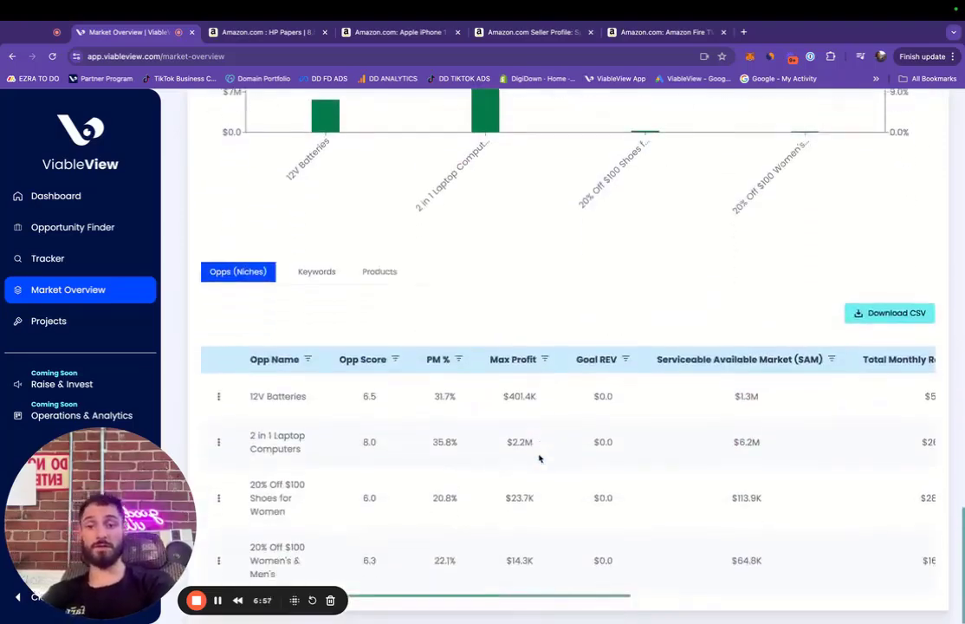